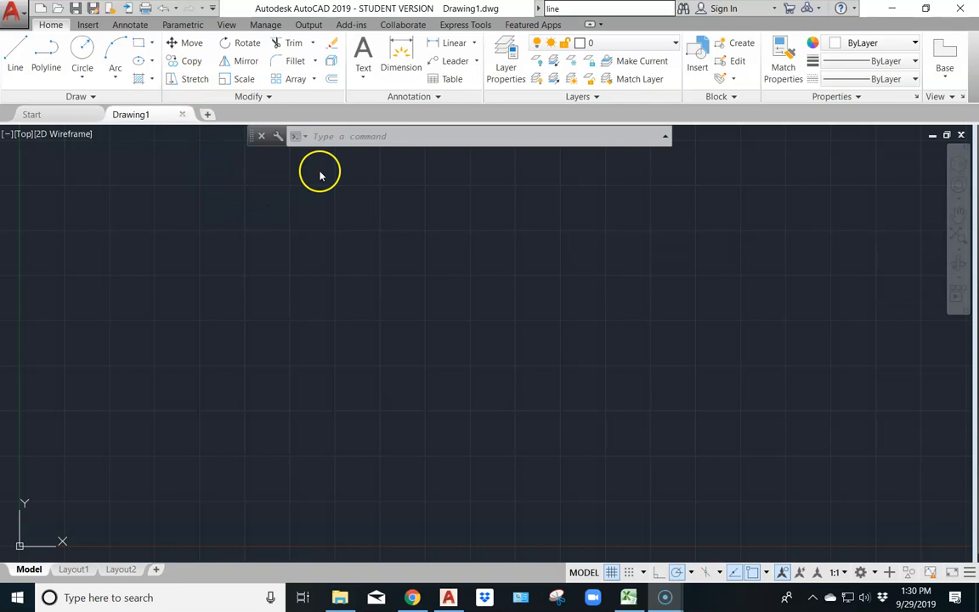
{"action": "left_click", "coordinate": [347, 139]}
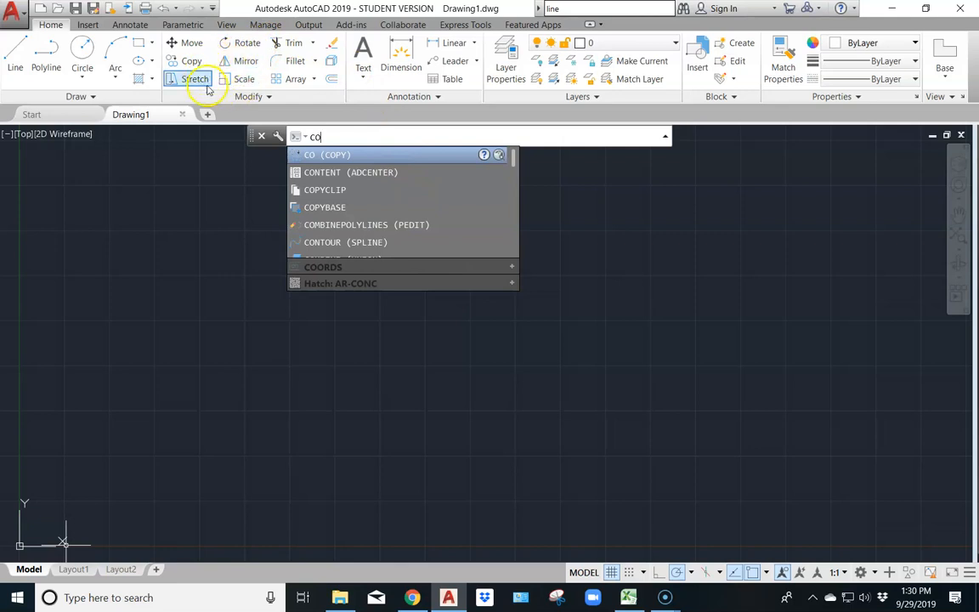
{"action": "key", "text": "Escape"}
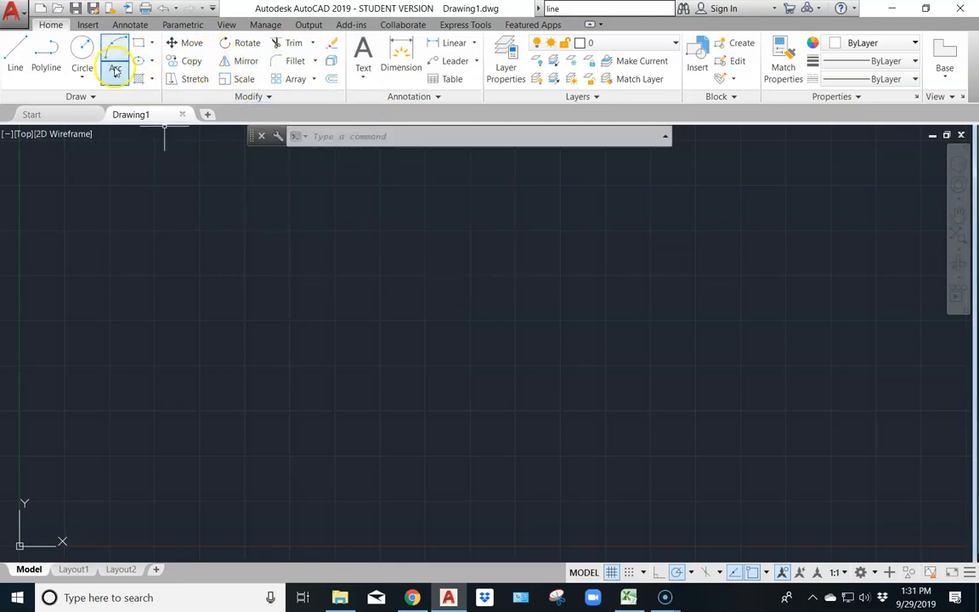
Draw four connected line segments: a rising diagonal, a horizontal about 7 units long, a falling diagonal and a shorter rising diagonal
{"action": "left_click", "coordinate": [17, 67]}
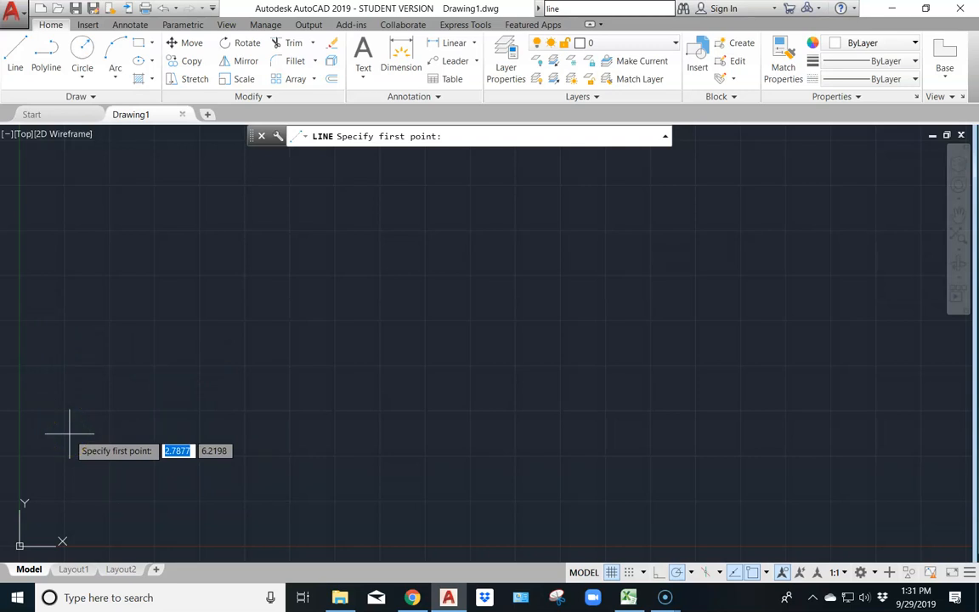
{"action": "key", "text": "Tab"}
{"action": "key", "text": "Tab"}
{"action": "key", "text": "Tab"}
{"action": "left_click", "coordinate": [65, 405]}
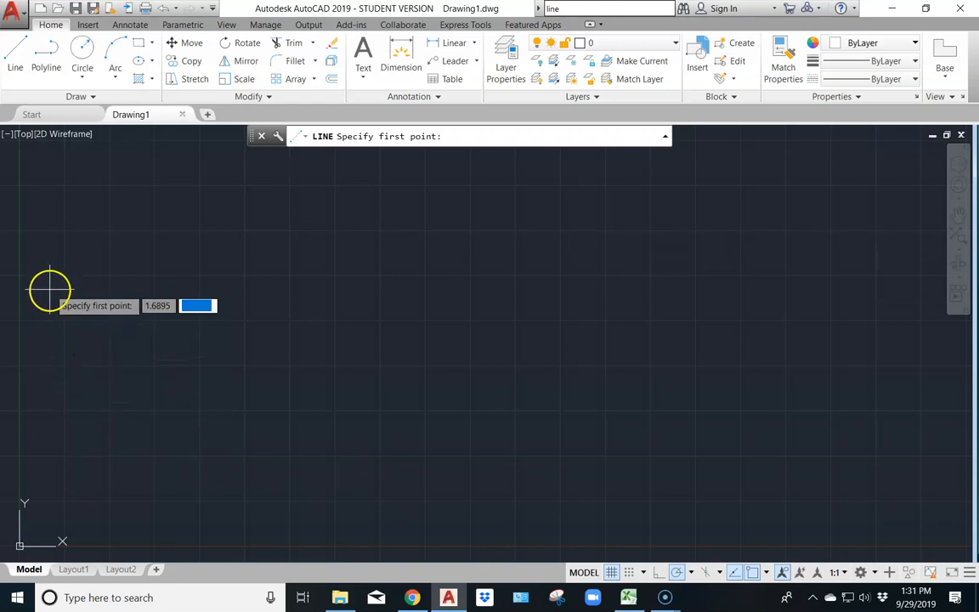
{"action": "left_click", "coordinate": [51, 507]}
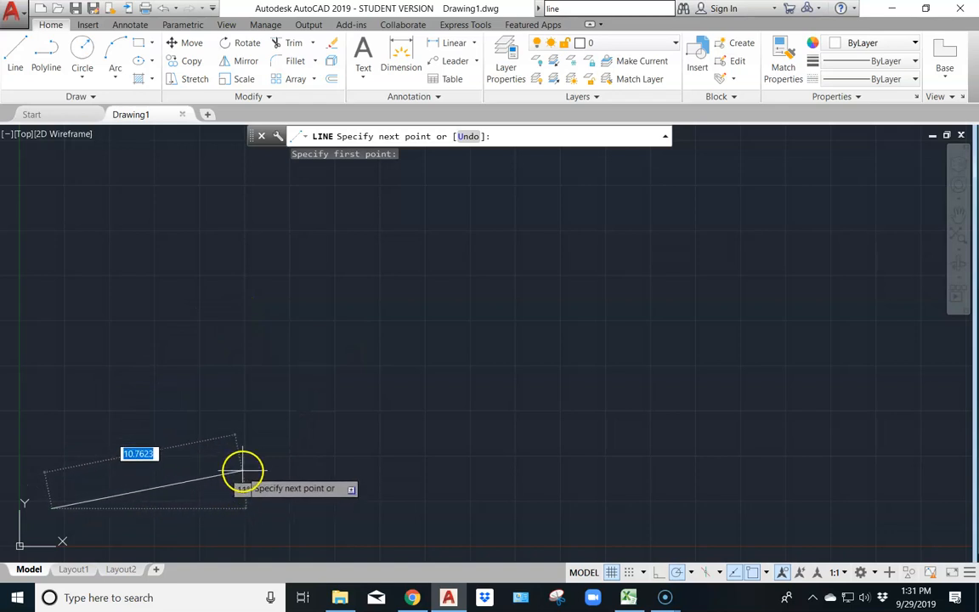
{"action": "key", "text": "Tab"}
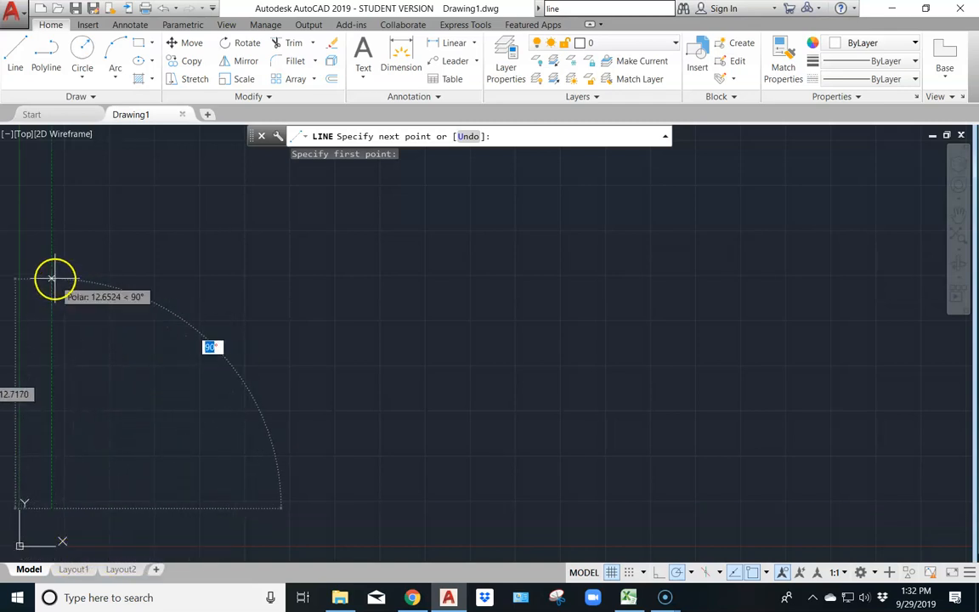
{"action": "left_click", "coordinate": [135, 301]}
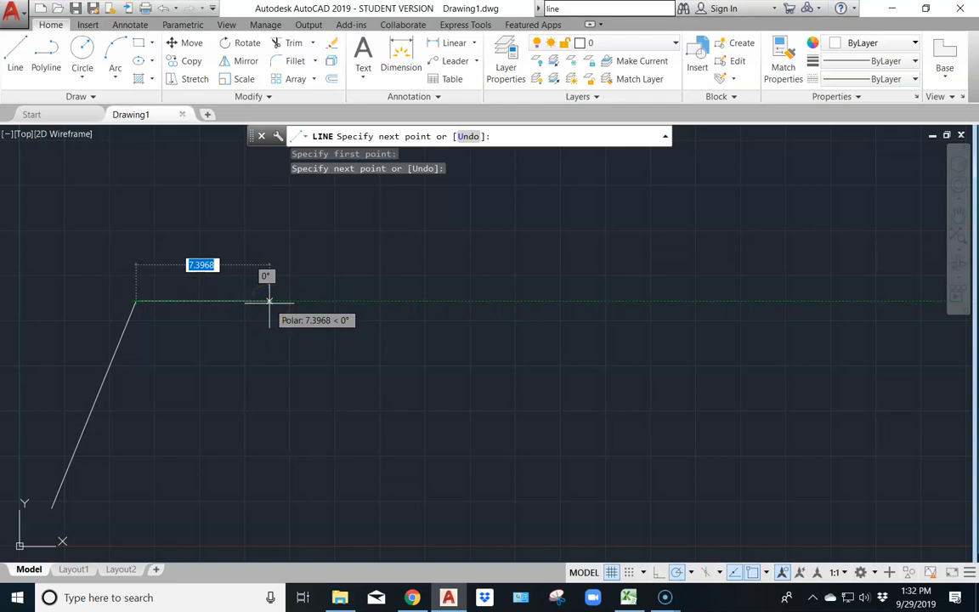
{"action": "left_click", "coordinate": [260, 301]}
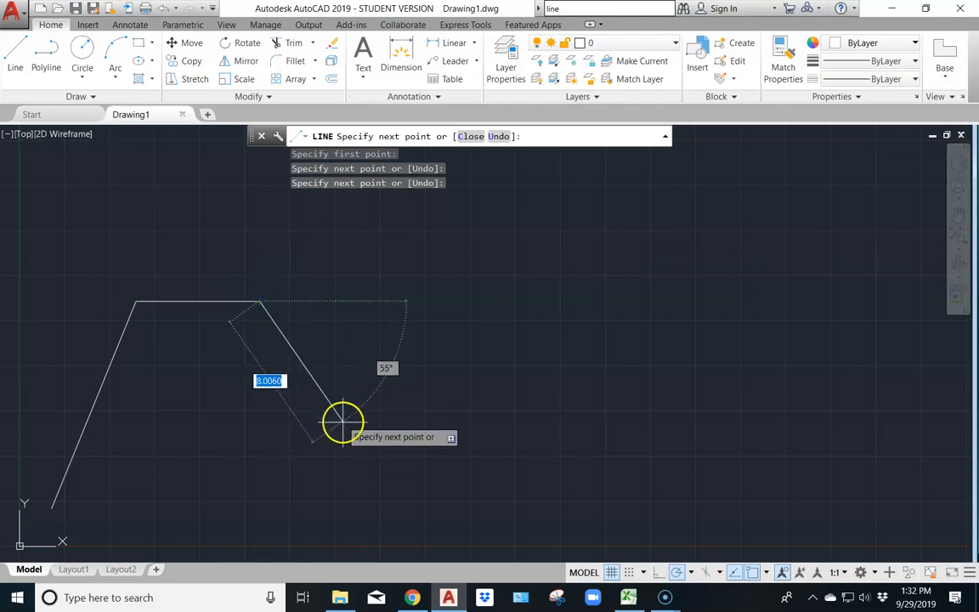
{"action": "left_click", "coordinate": [348, 433]}
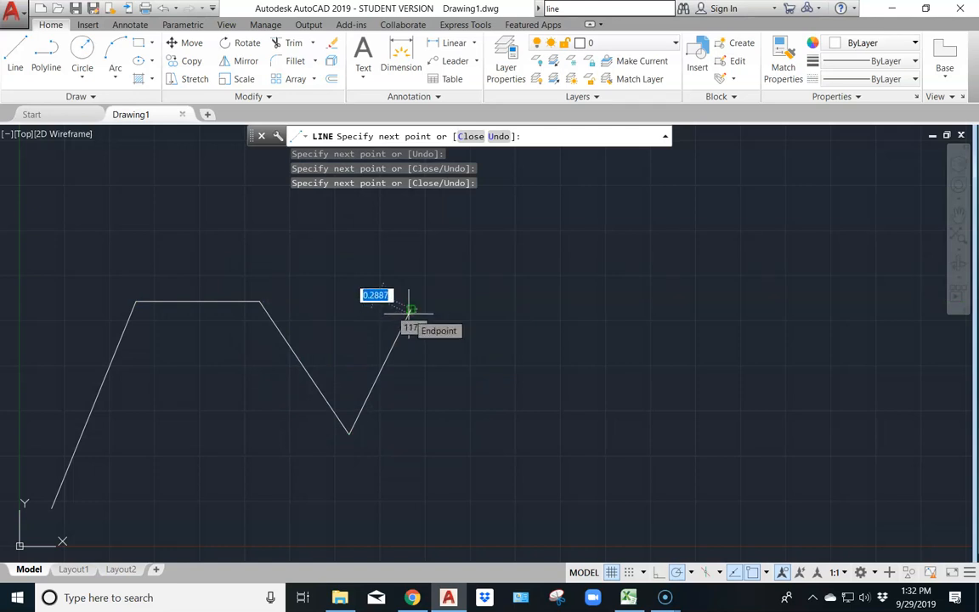
{"action": "left_click", "coordinate": [408, 311]}
{"action": "key", "text": "Return"}
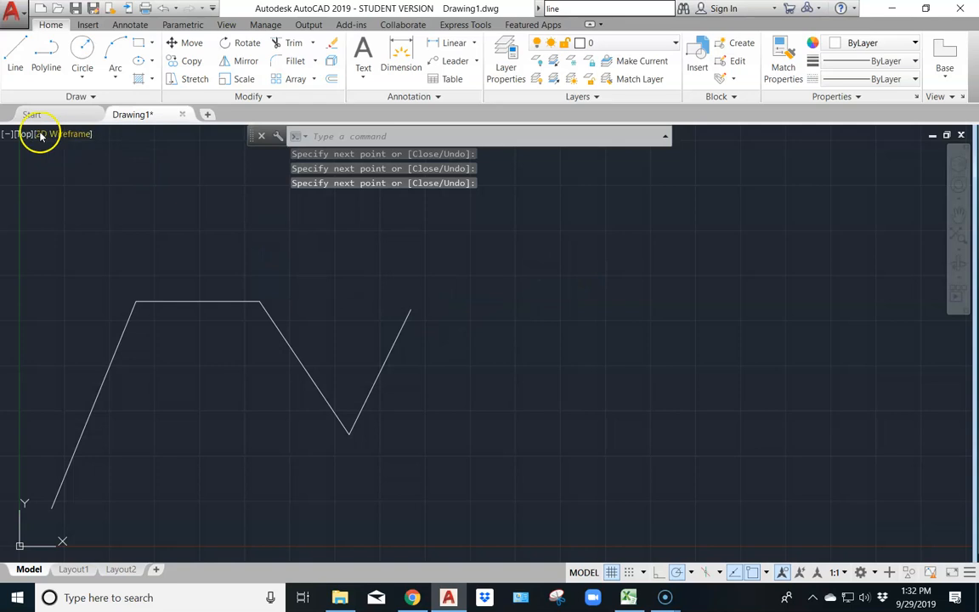
{"action": "left_click", "coordinate": [10, 68]}
{"action": "left_click", "coordinate": [482, 265]}
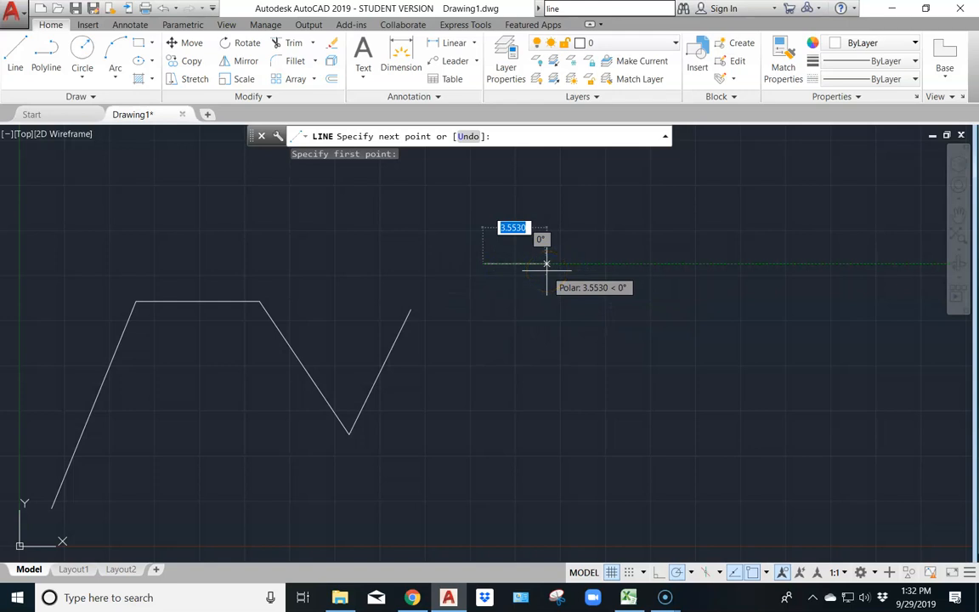
{"action": "key", "text": "Return"}
{"action": "left_click", "coordinate": [481, 278]}
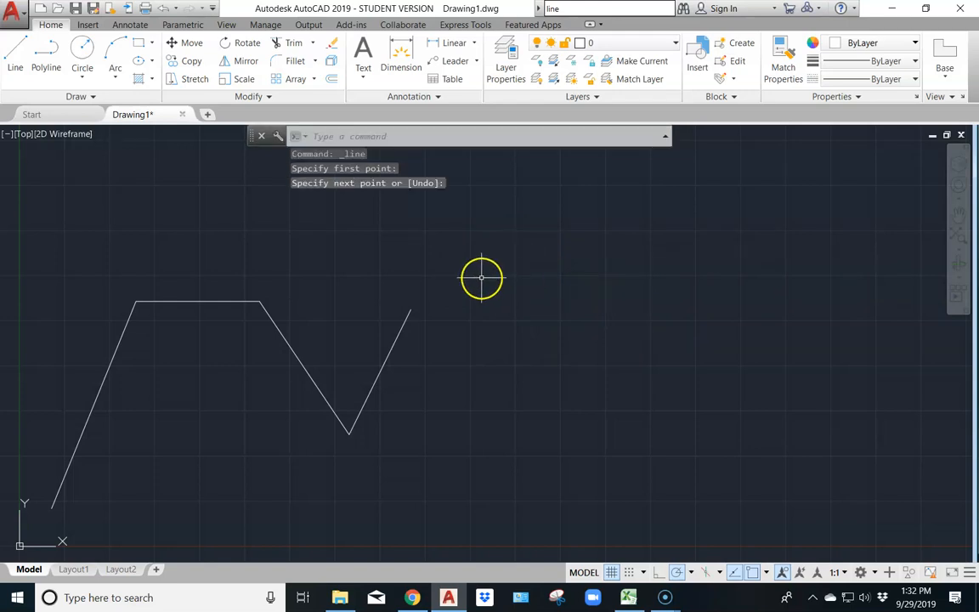
{"action": "key", "text": "Return"}
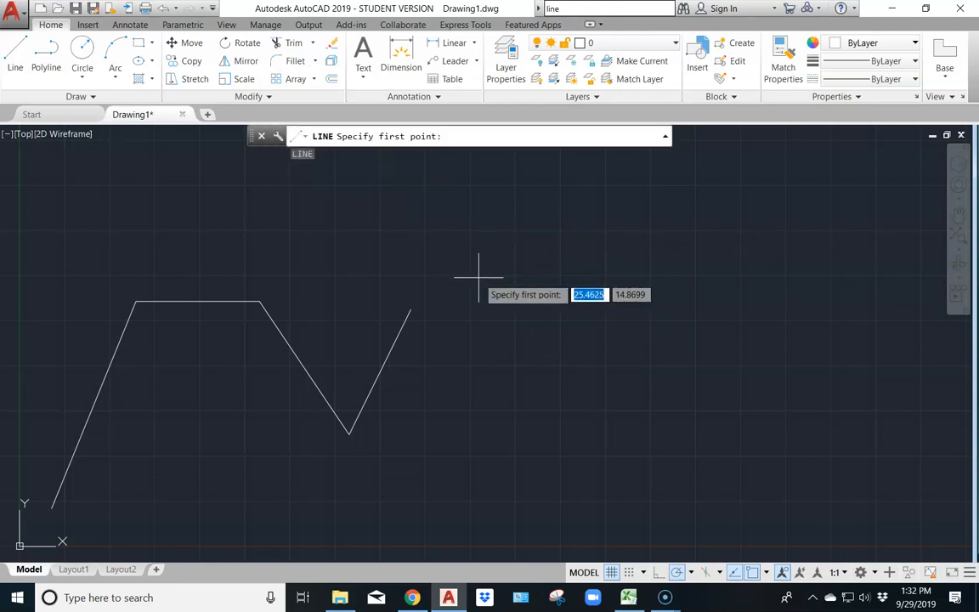
{"action": "key", "text": "Escape"}
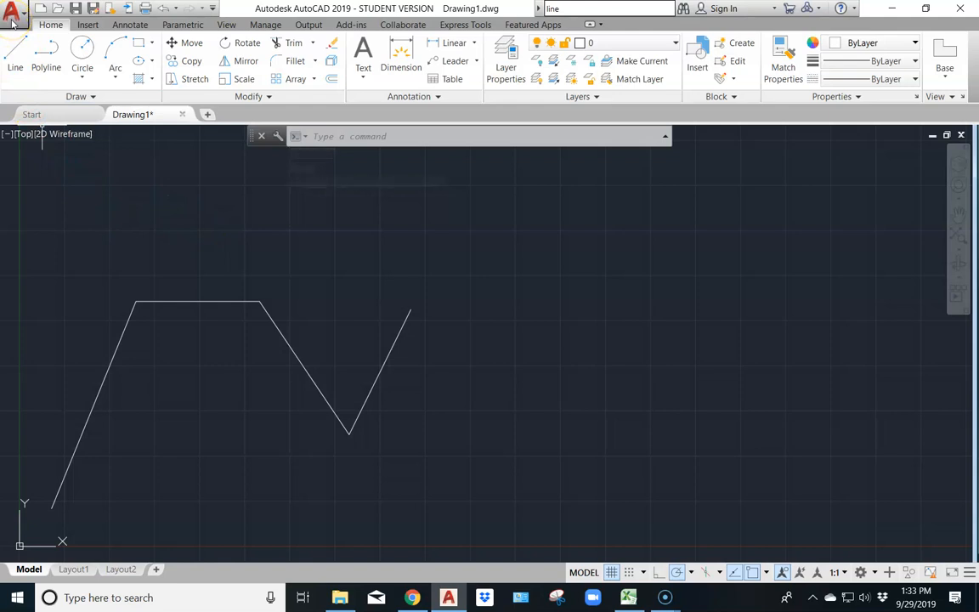
Open the drawing units settings and review the available insertion scale units
{"action": "left_click", "coordinate": [12, 12]}
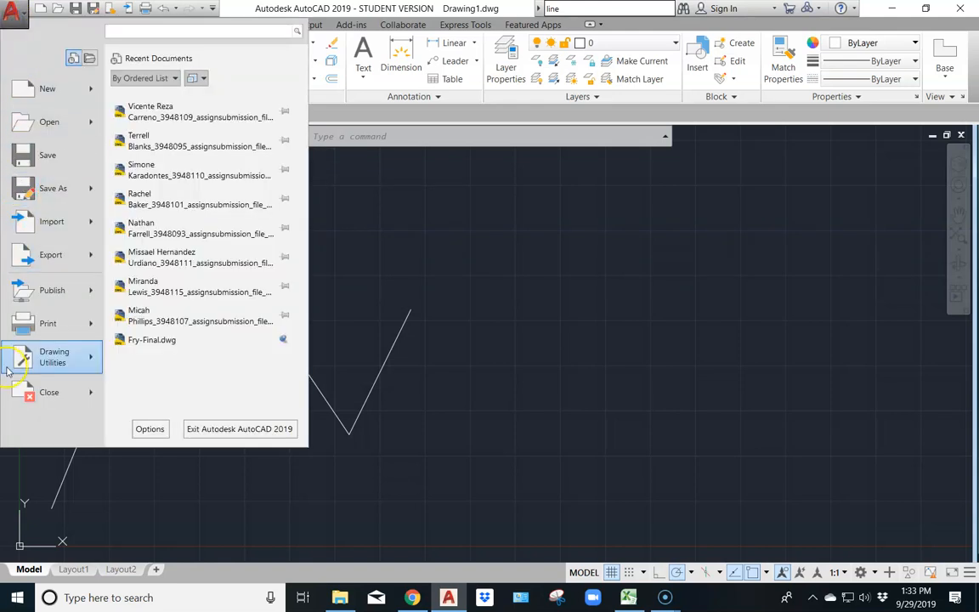
{"action": "mouse_move", "coordinate": [72, 367]}
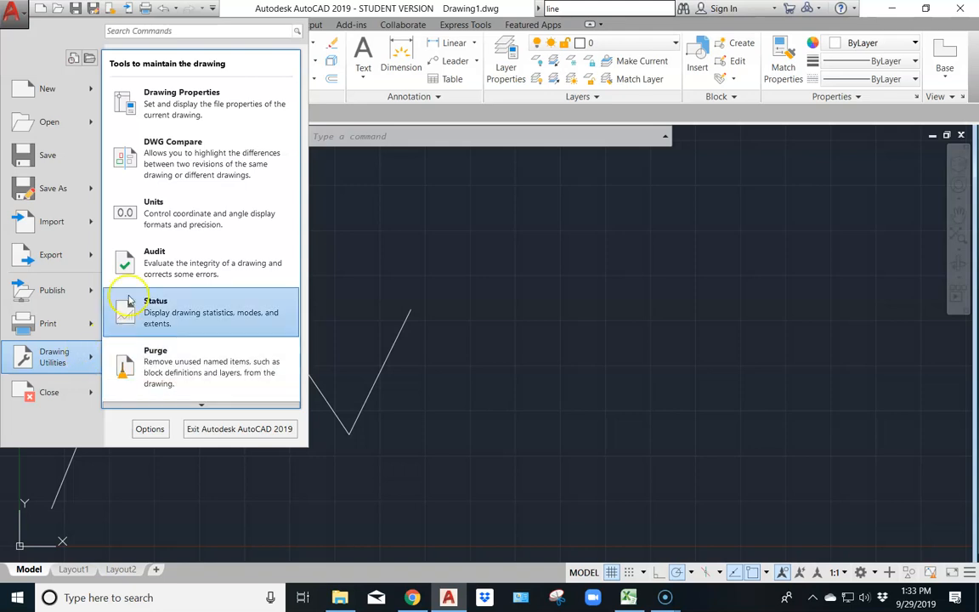
{"action": "left_click", "coordinate": [146, 225]}
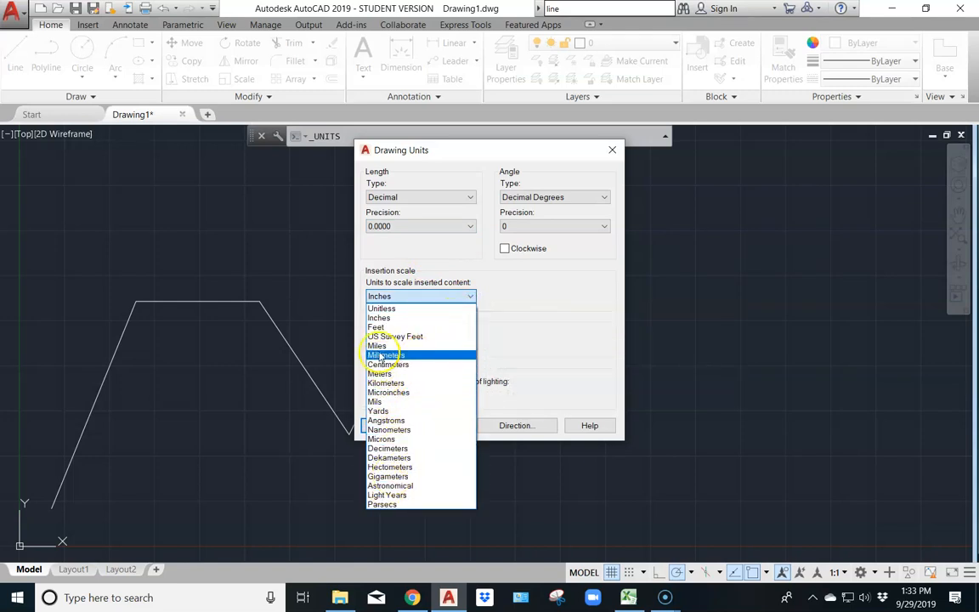
{"action": "left_click", "coordinate": [471, 297]}
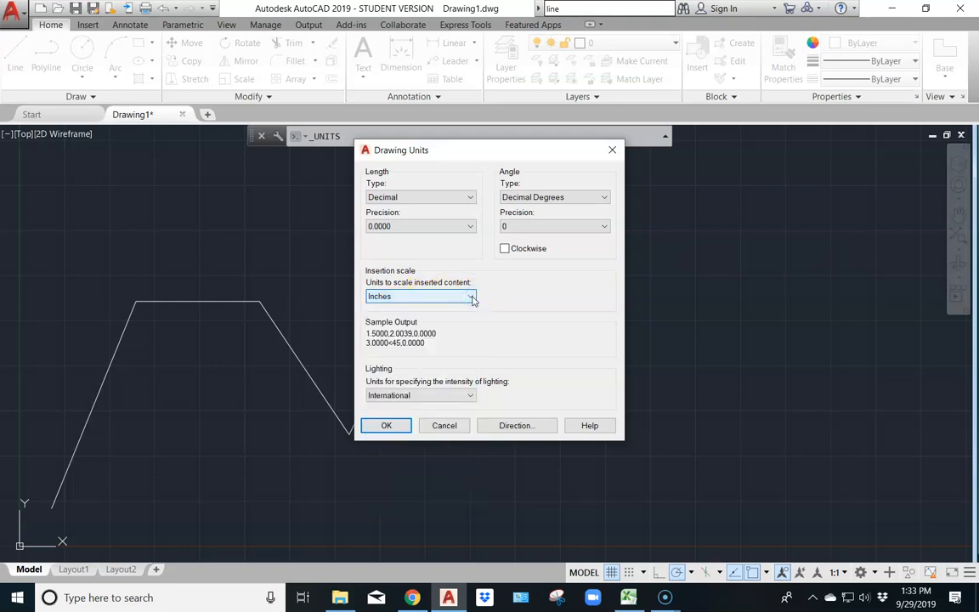
Try the Architectural, Engineering and Fractional length types in the drawing units and review the angle types
{"action": "left_click", "coordinate": [440, 199]}
{"action": "left_click", "coordinate": [400, 209]}
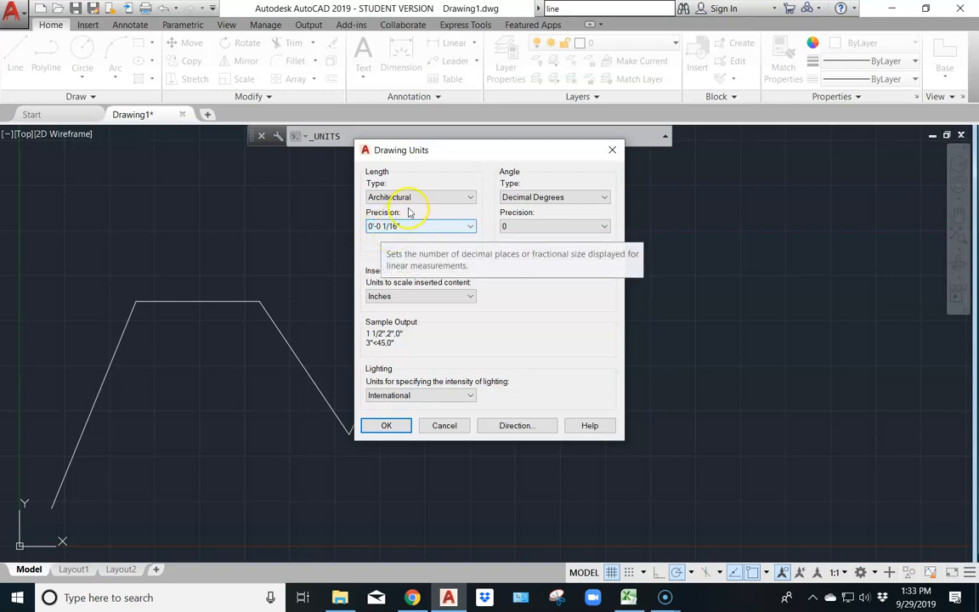
{"action": "left_click", "coordinate": [416, 197]}
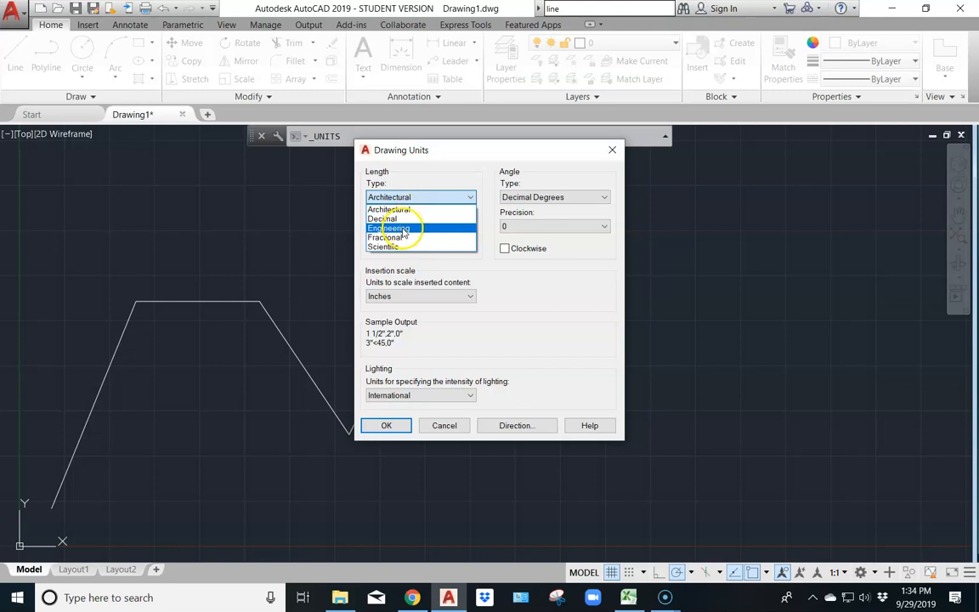
{"action": "left_click", "coordinate": [402, 228]}
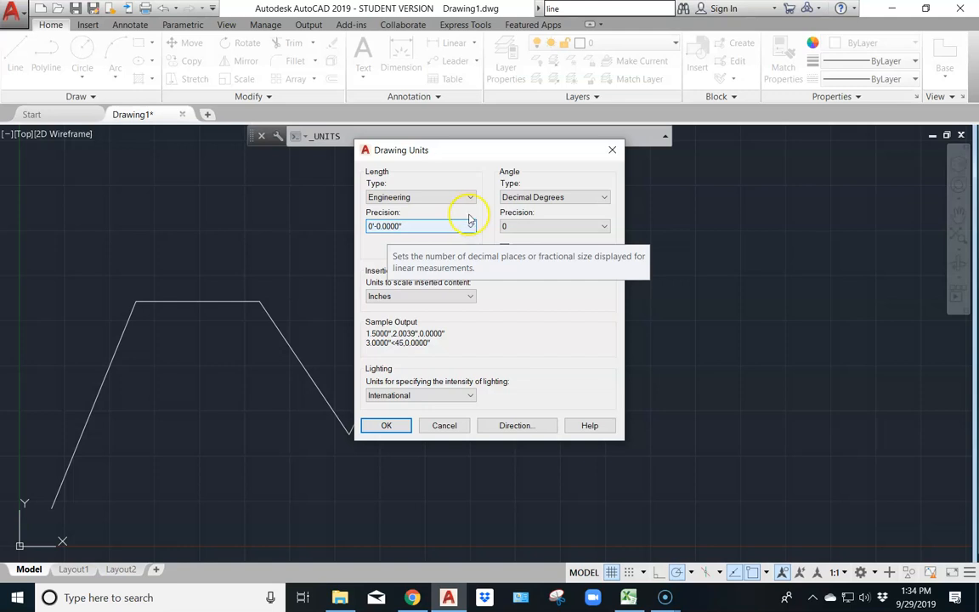
{"action": "left_click", "coordinate": [587, 197]}
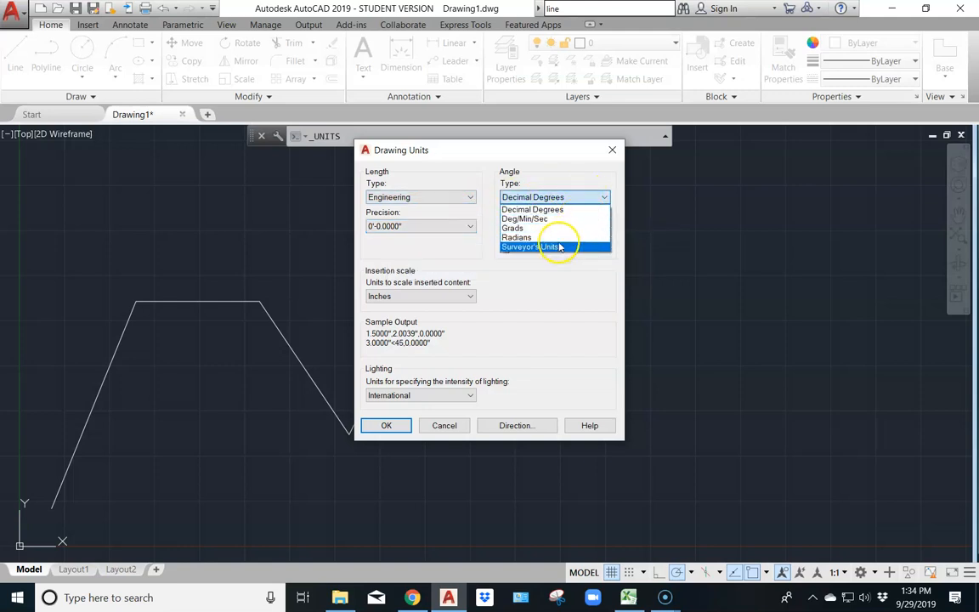
{"action": "left_click", "coordinate": [577, 197]}
{"action": "left_click", "coordinate": [465, 199]}
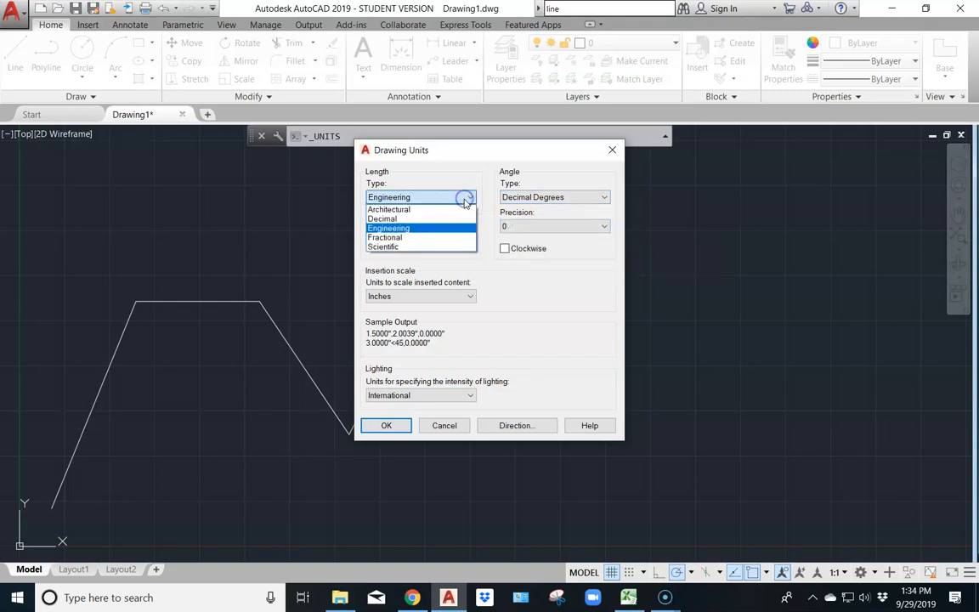
{"action": "left_click", "coordinate": [438, 237]}
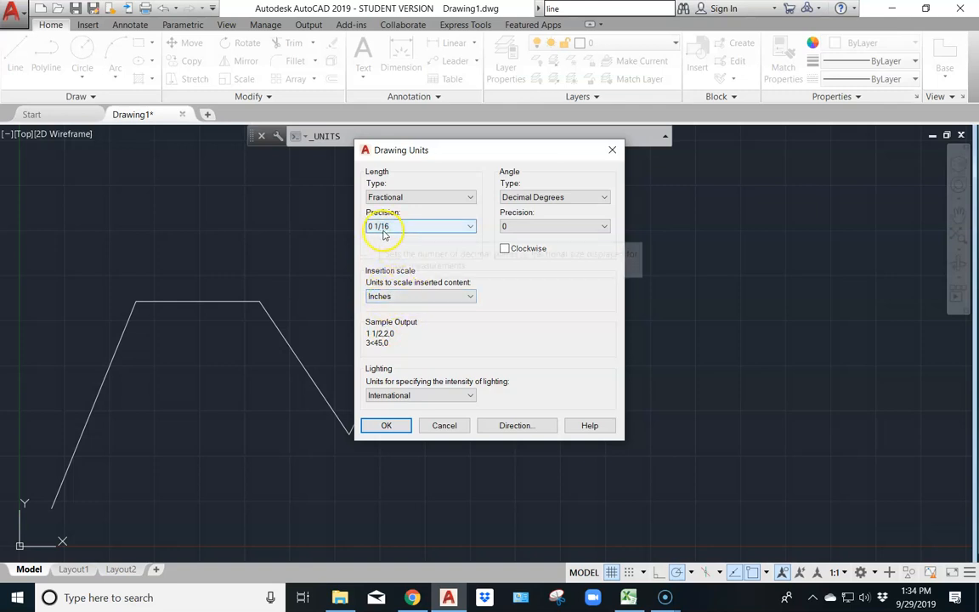
Set the drawing's length type to Decimal and accept the drawing units
{"action": "left_click", "coordinate": [419, 197]}
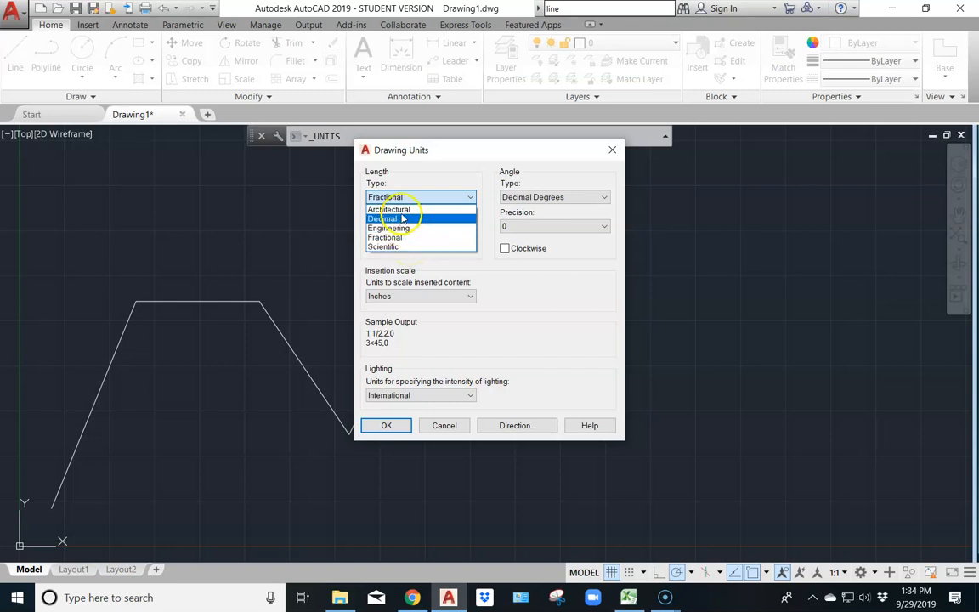
{"action": "left_click", "coordinate": [403, 219]}
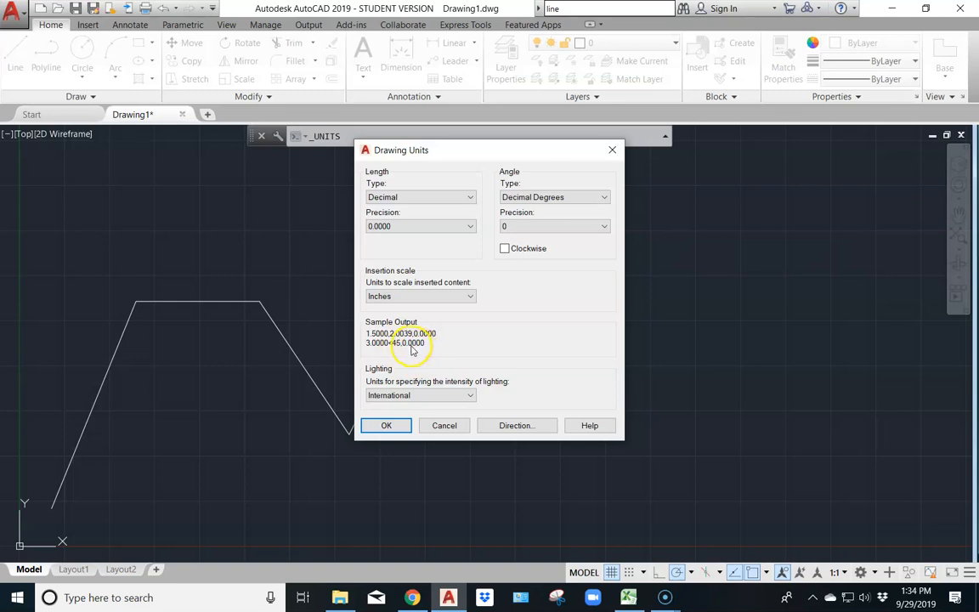
{"action": "left_click", "coordinate": [387, 426]}
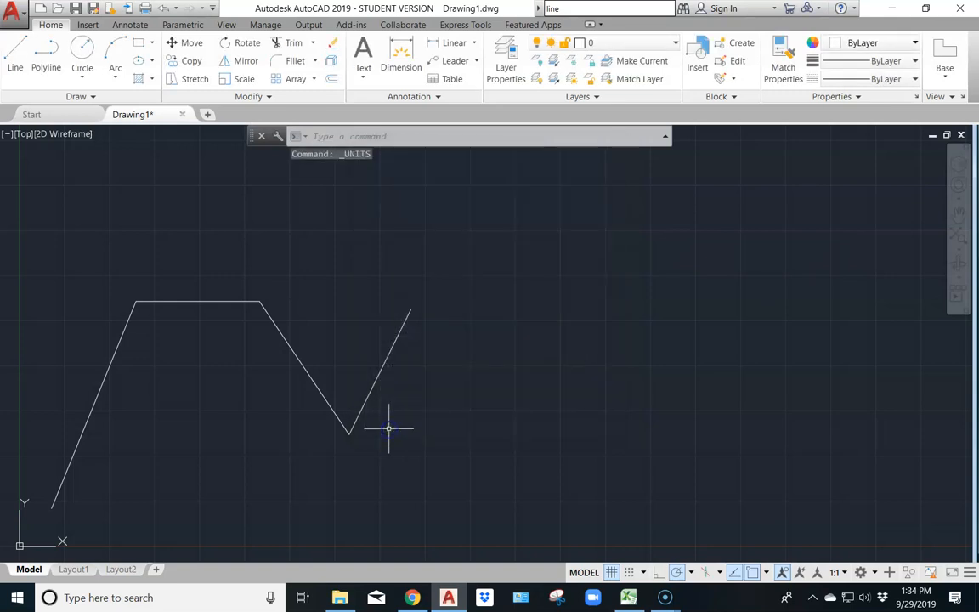
Open the program options and examine the search paths and file locations
{"action": "left_click", "coordinate": [18, 20]}
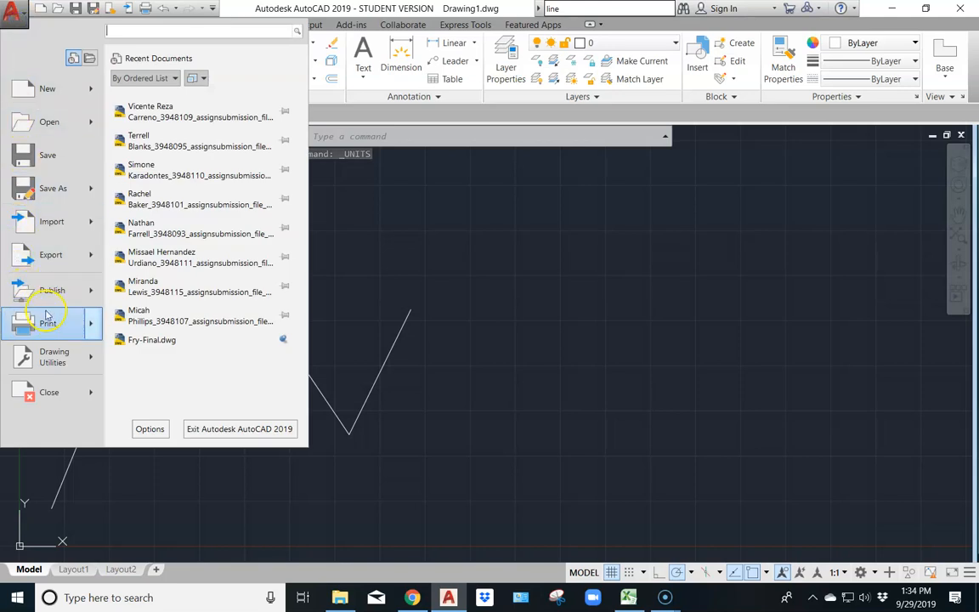
{"action": "mouse_move", "coordinate": [68, 361]}
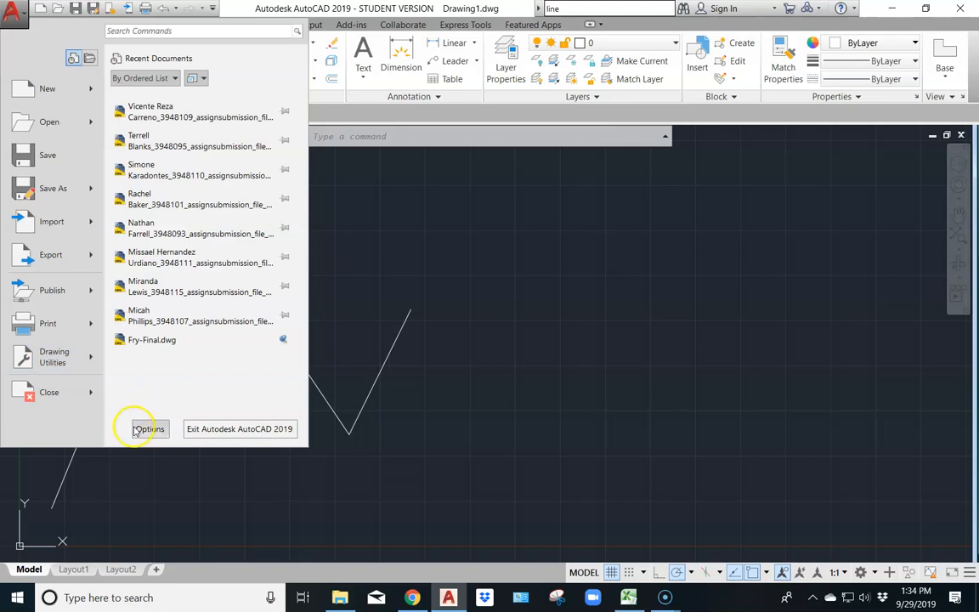
{"action": "left_click", "coordinate": [151, 428]}
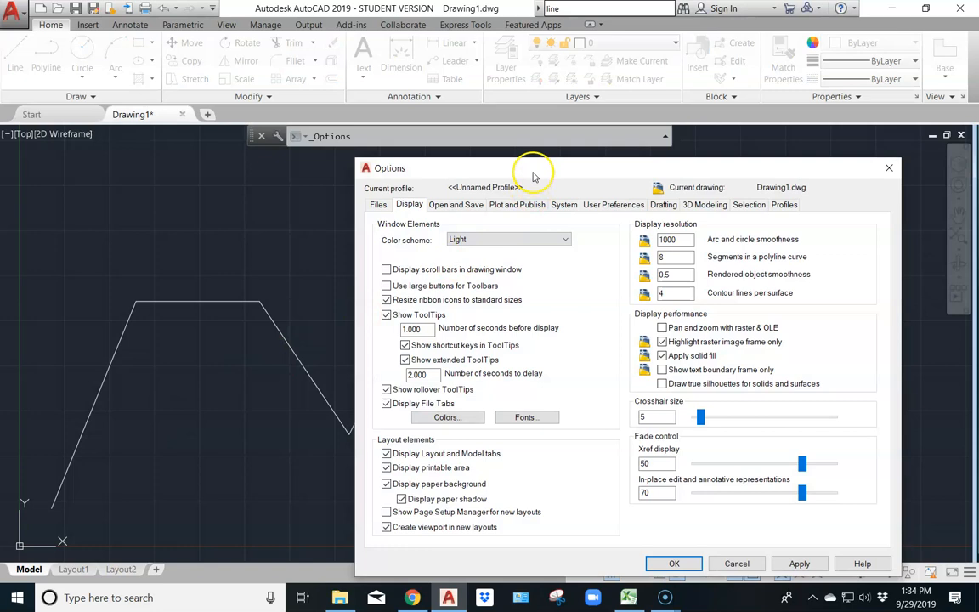
{"action": "left_click_drag", "start_coordinate": [531, 173], "coordinate": [366, 105]}
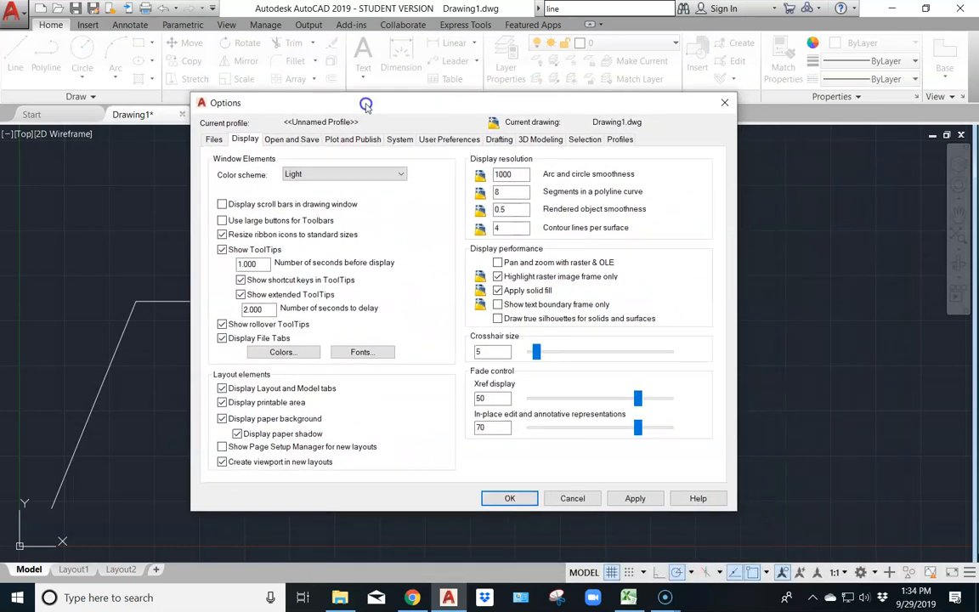
{"action": "left_click", "coordinate": [213, 140]}
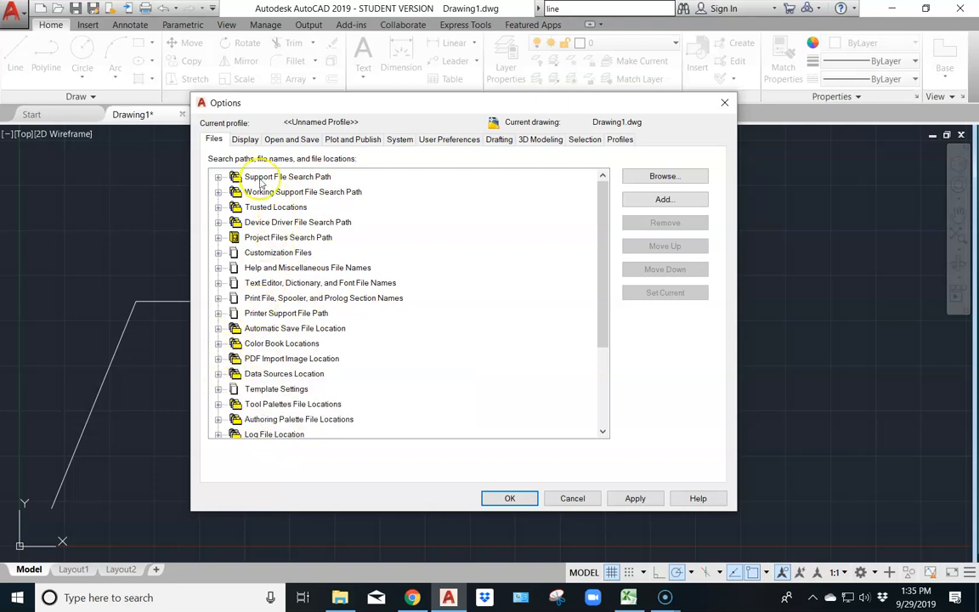
Set the color scheme of the window elements to Dark in the display options
{"action": "left_click", "coordinate": [244, 139]}
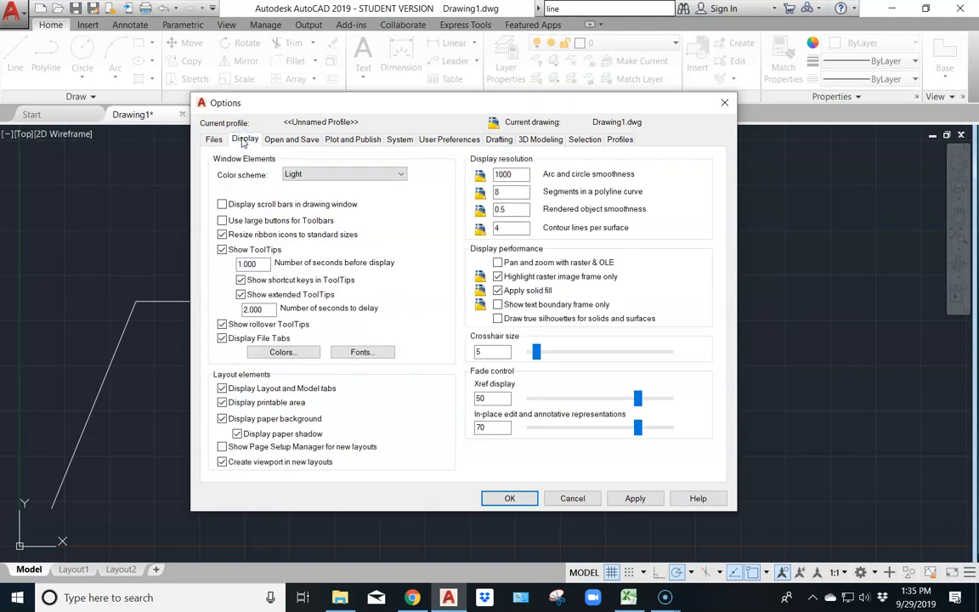
{"action": "left_click", "coordinate": [342, 177]}
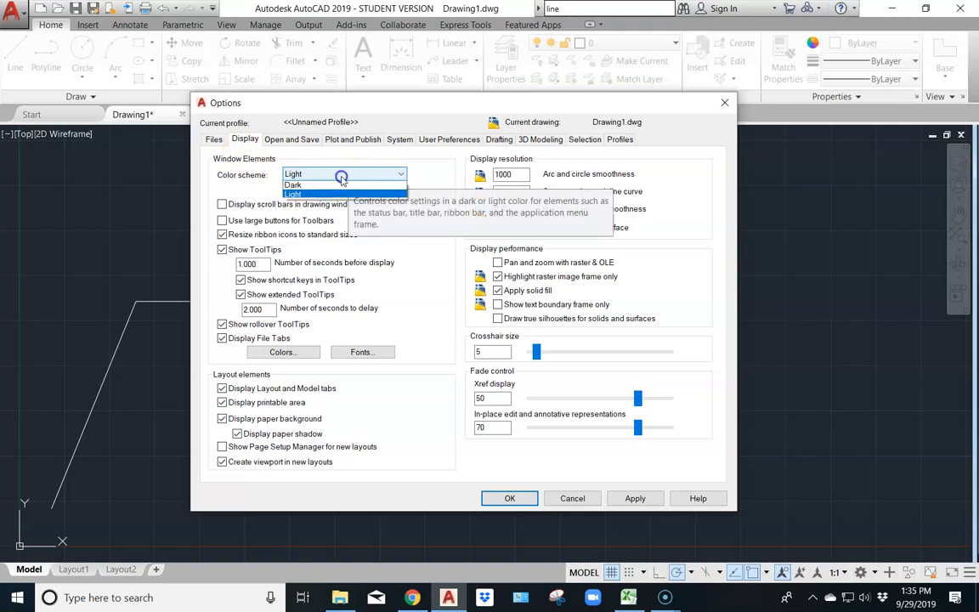
{"action": "left_click", "coordinate": [328, 185]}
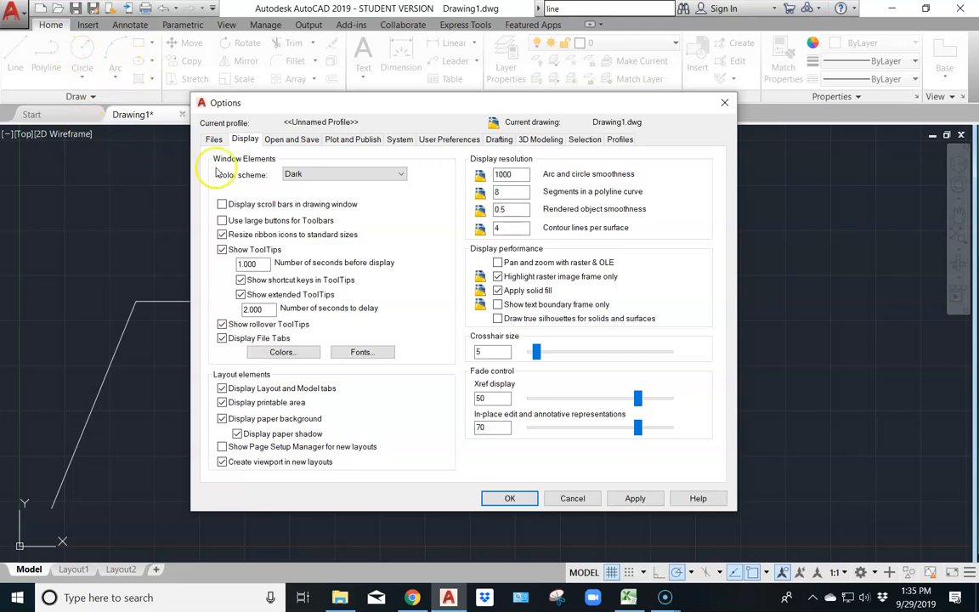
Set the color scheme of the window elements to Light and look over the display resolution settings
{"action": "left_click", "coordinate": [325, 174]}
{"action": "left_click", "coordinate": [312, 195]}
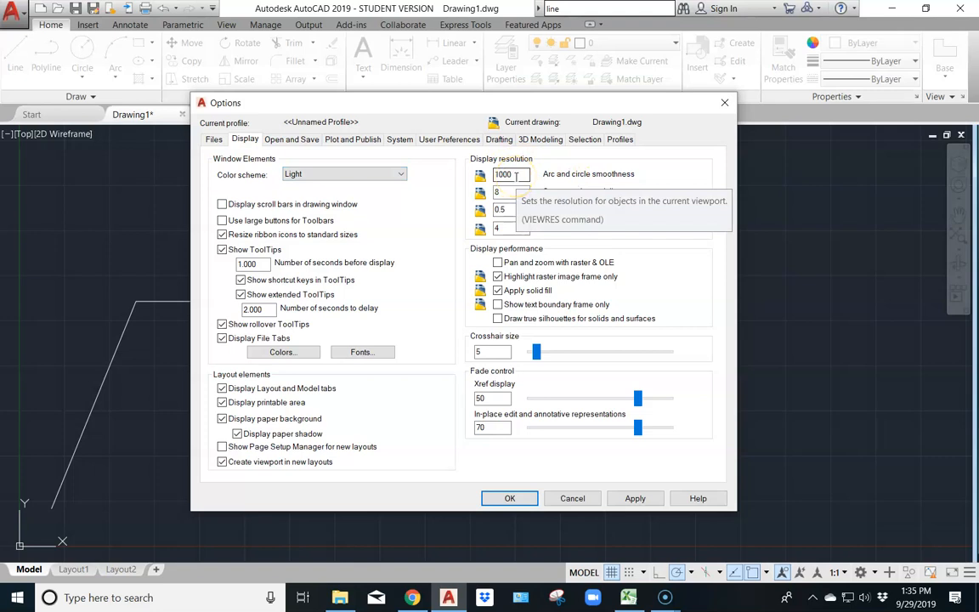
{"action": "left_click", "coordinate": [513, 232]}
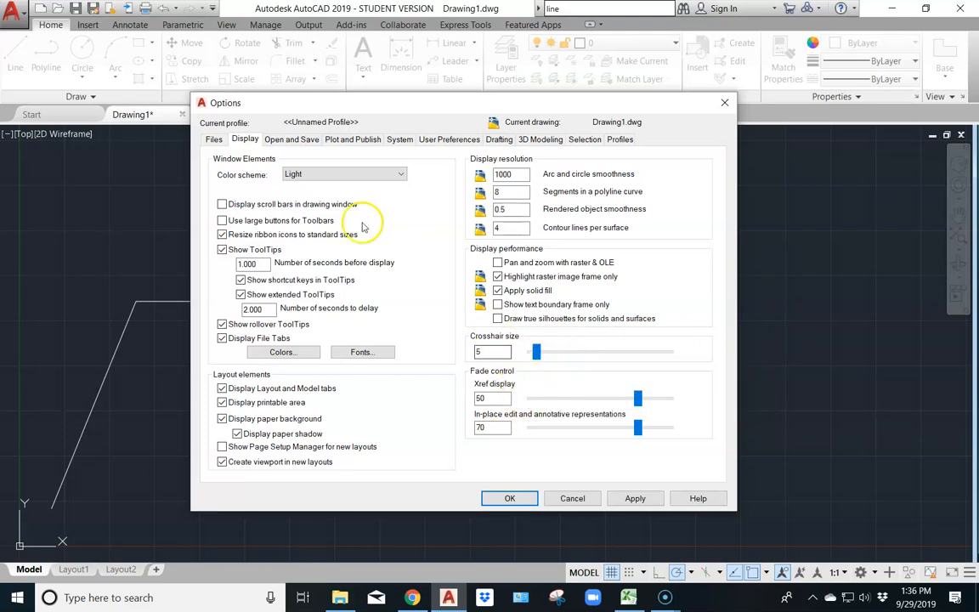
Examine the file formats available for saving drawings, then review the plot and publish options and the system options
{"action": "left_click", "coordinate": [283, 141]}
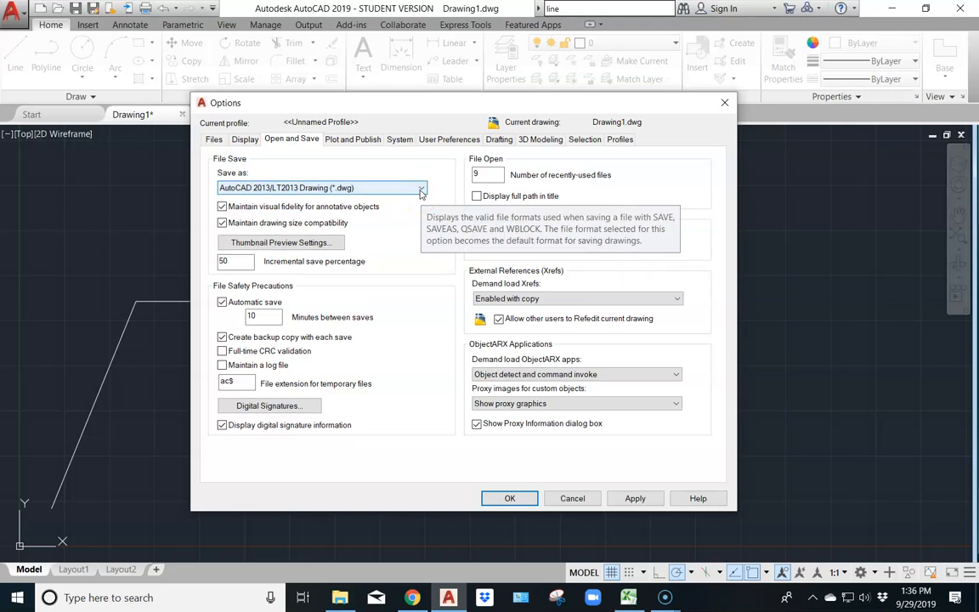
{"action": "left_click", "coordinate": [418, 189]}
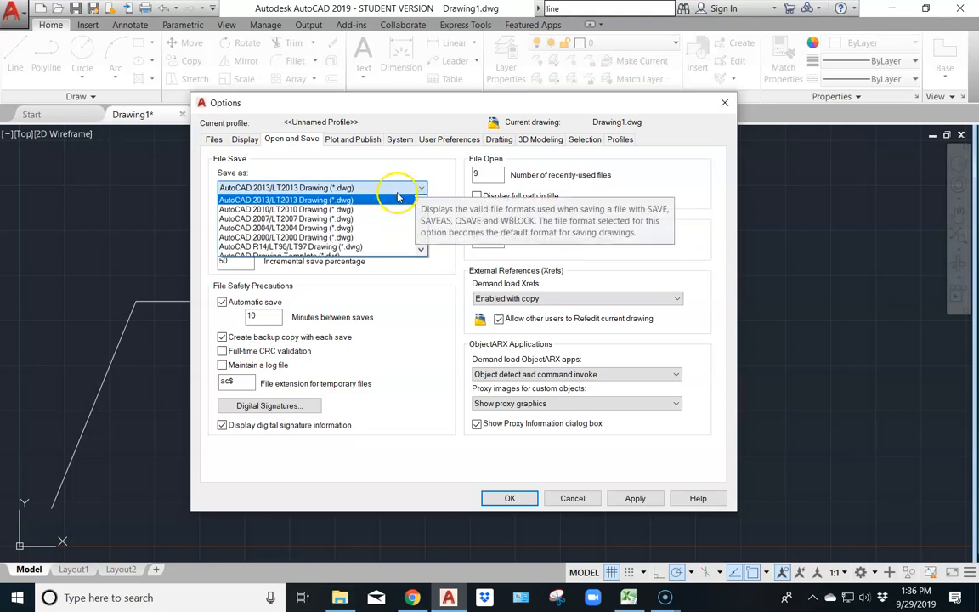
{"action": "scroll", "coordinate": [291, 205], "scroll_direction": "up", "scroll_amount": 1}
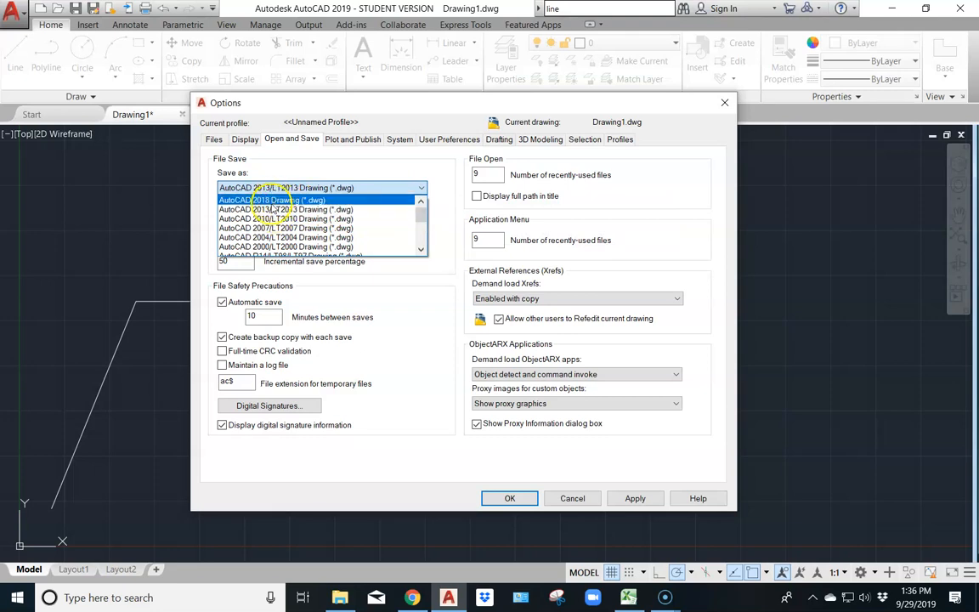
{"action": "left_click", "coordinate": [422, 189]}
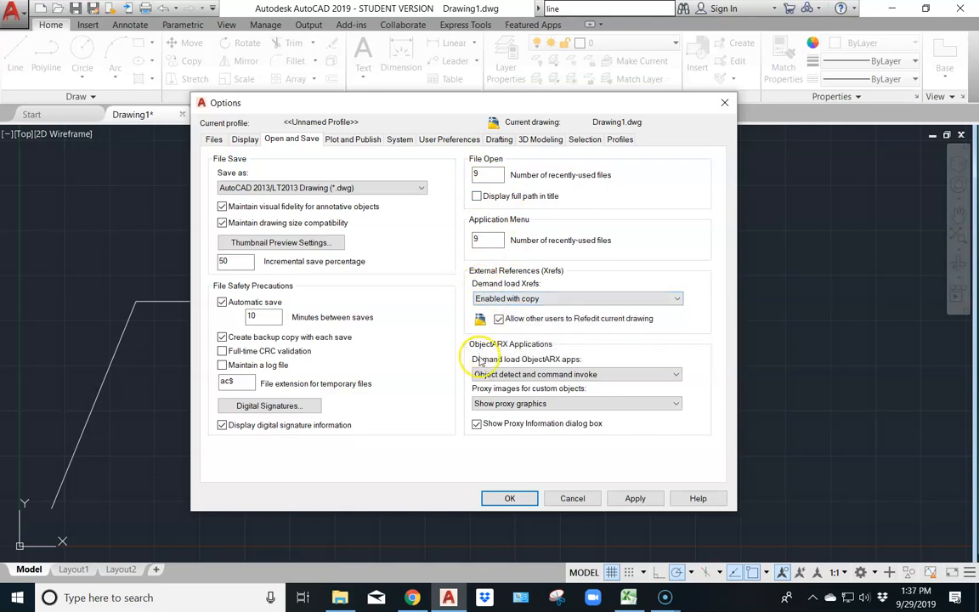
{"action": "left_click", "coordinate": [350, 139]}
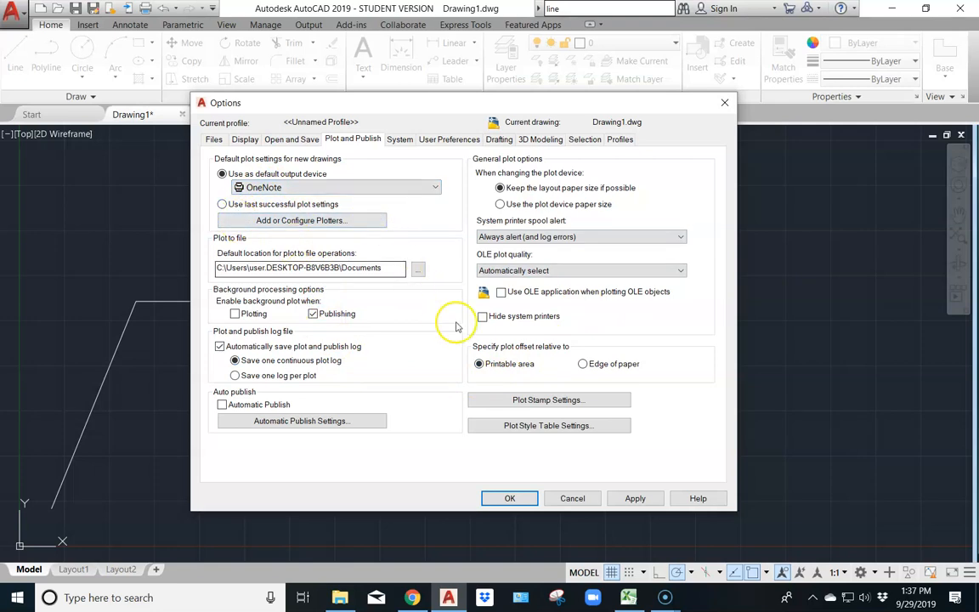
{"action": "left_click", "coordinate": [400, 140]}
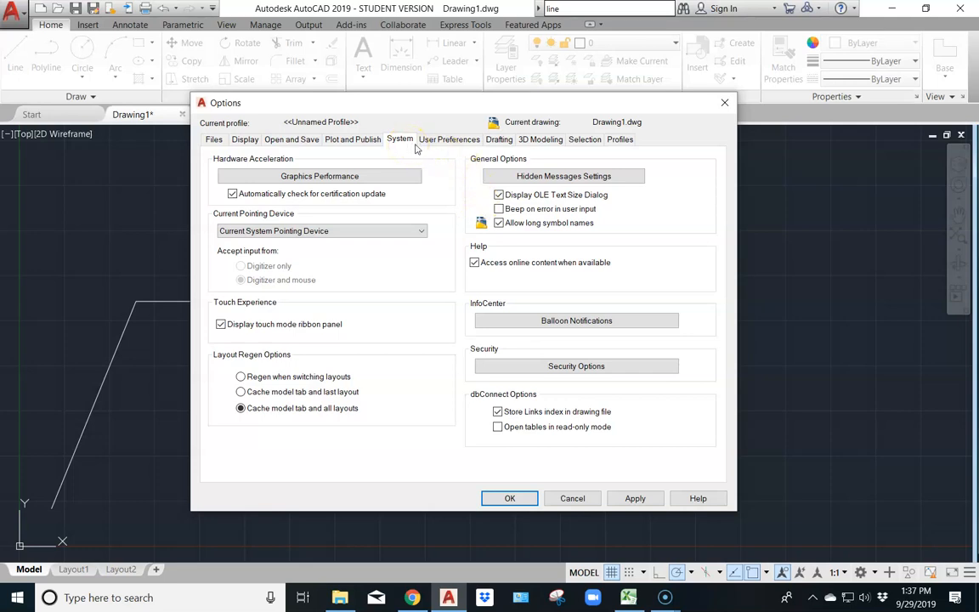
Turn off time-sensitive right-click, set the Edit Mode right-click behavior to Shortcut Menu, and apply the user preferences
{"action": "left_click", "coordinate": [448, 141]}
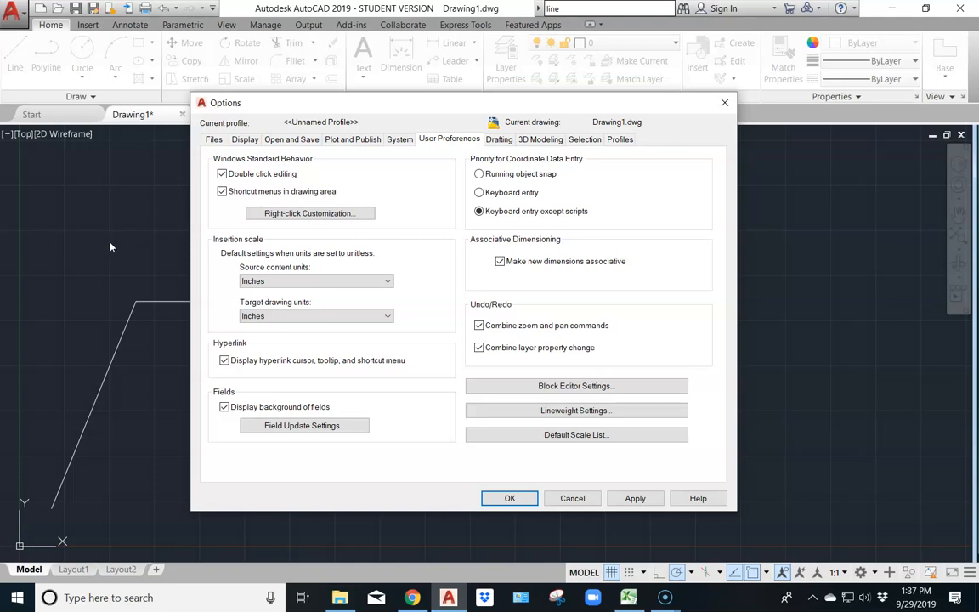
{"action": "left_click", "coordinate": [284, 215]}
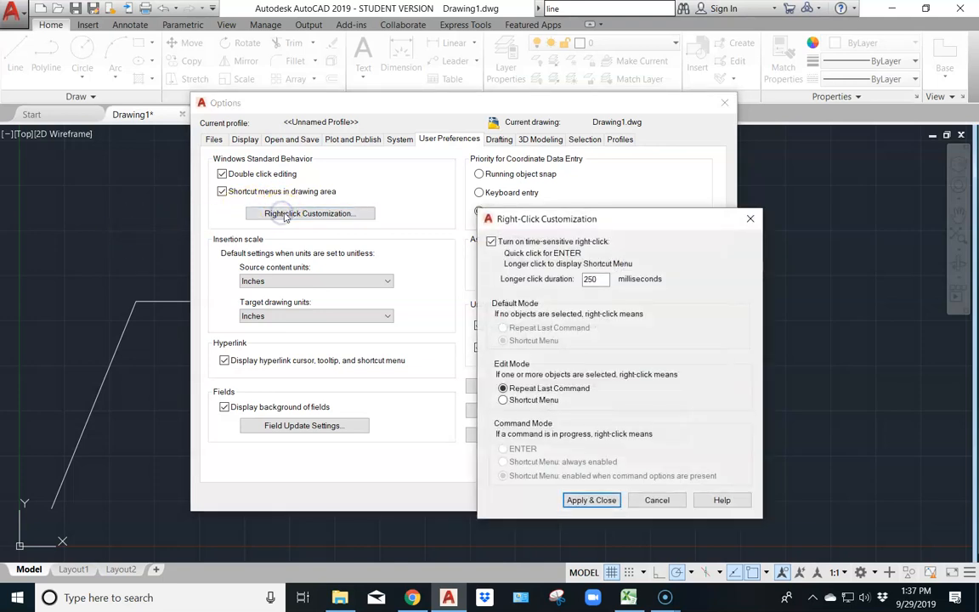
{"action": "left_click", "coordinate": [491, 242]}
{"action": "left_click", "coordinate": [491, 242]}
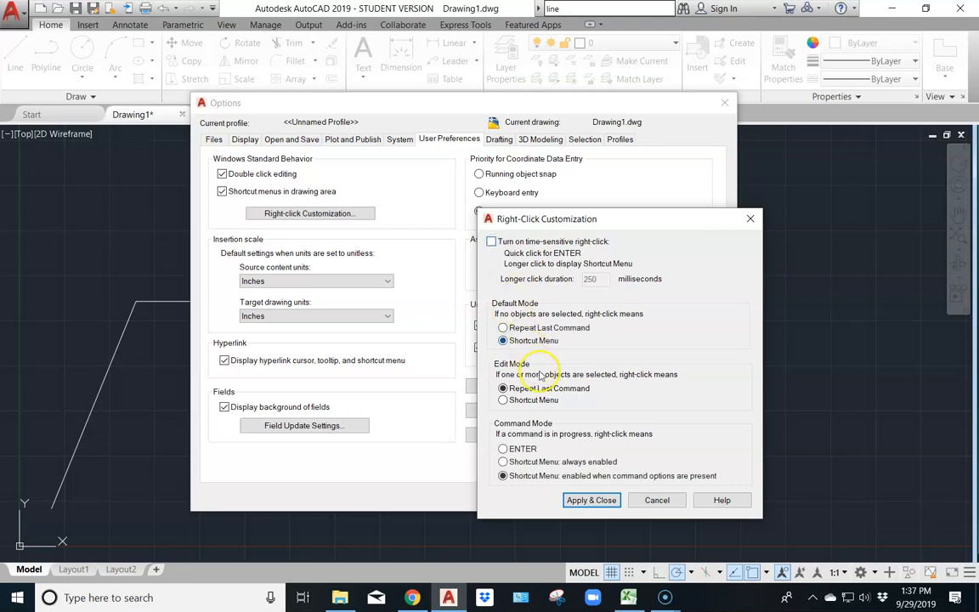
{"action": "left_click", "coordinate": [502, 400]}
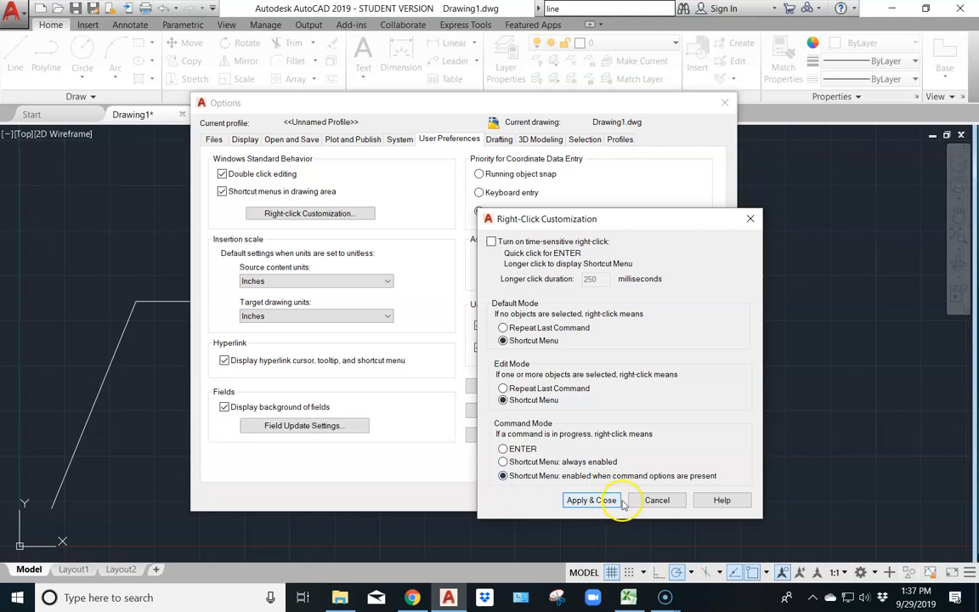
{"action": "left_click", "coordinate": [593, 500]}
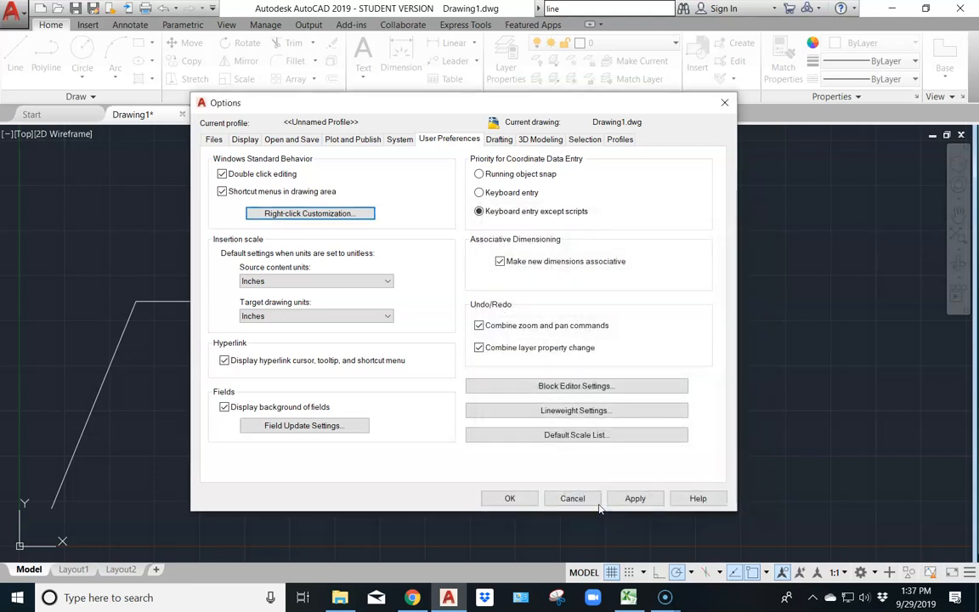
{"action": "left_click", "coordinate": [635, 500]}
{"action": "left_click", "coordinate": [508, 499]}
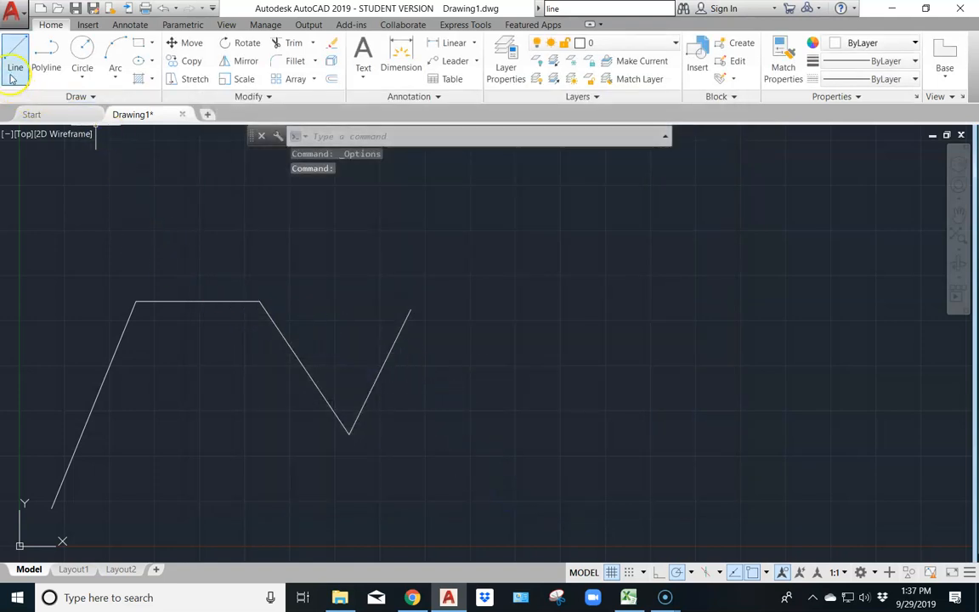
Start a line beside the existing zigzag to try the shortcut menu during the command, and cancel the line
{"action": "left_click", "coordinate": [13, 74]}
{"action": "left_click", "coordinate": [479, 269]}
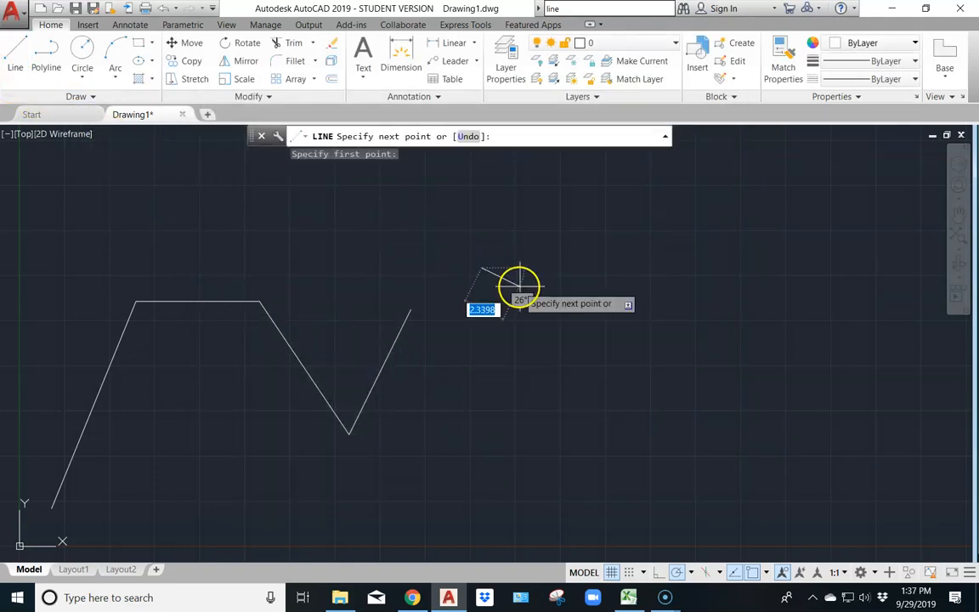
{"action": "right_click", "coordinate": [534, 288]}
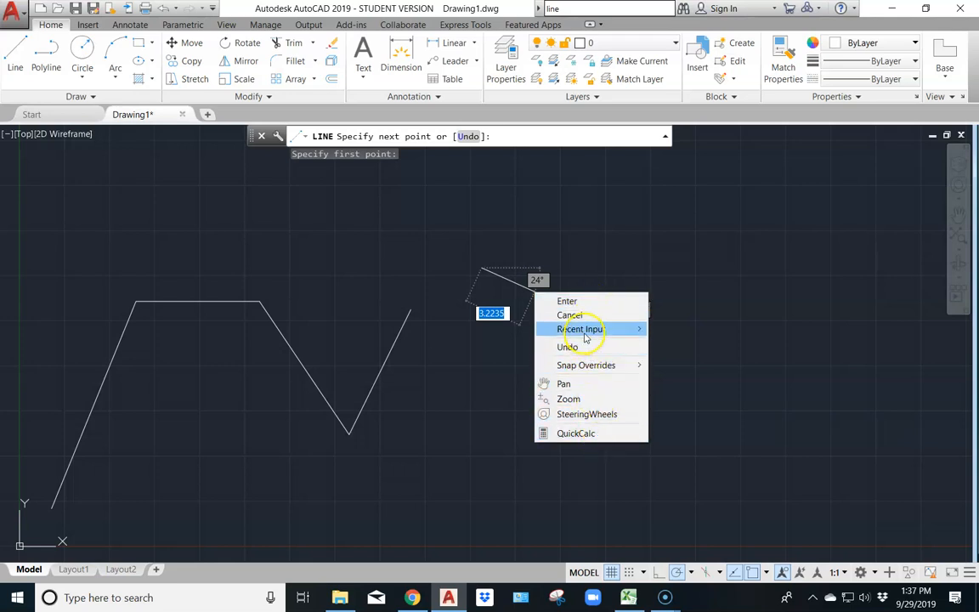
{"action": "mouse_move", "coordinate": [585, 338]}
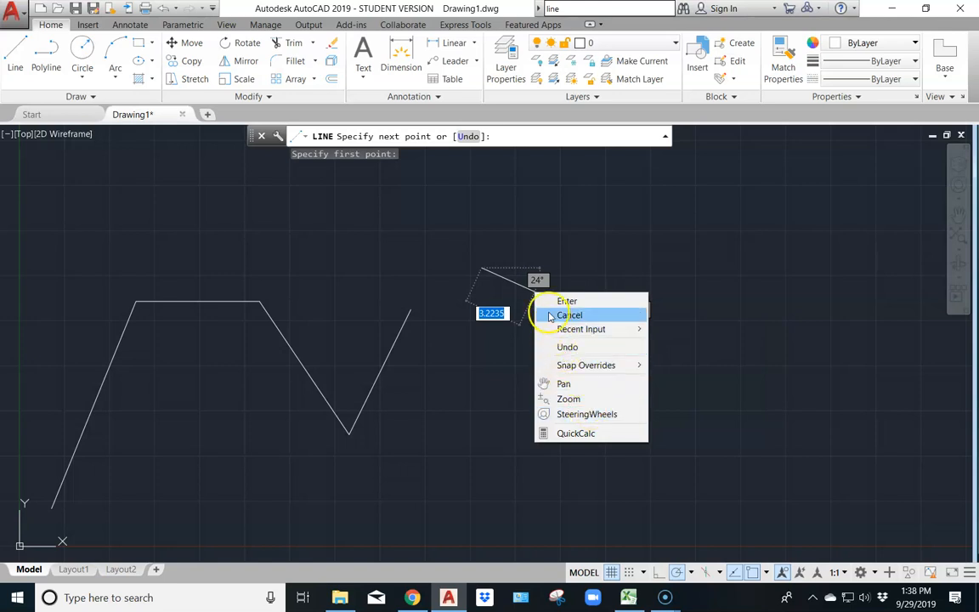
{"action": "left_click", "coordinate": [12, 11]}
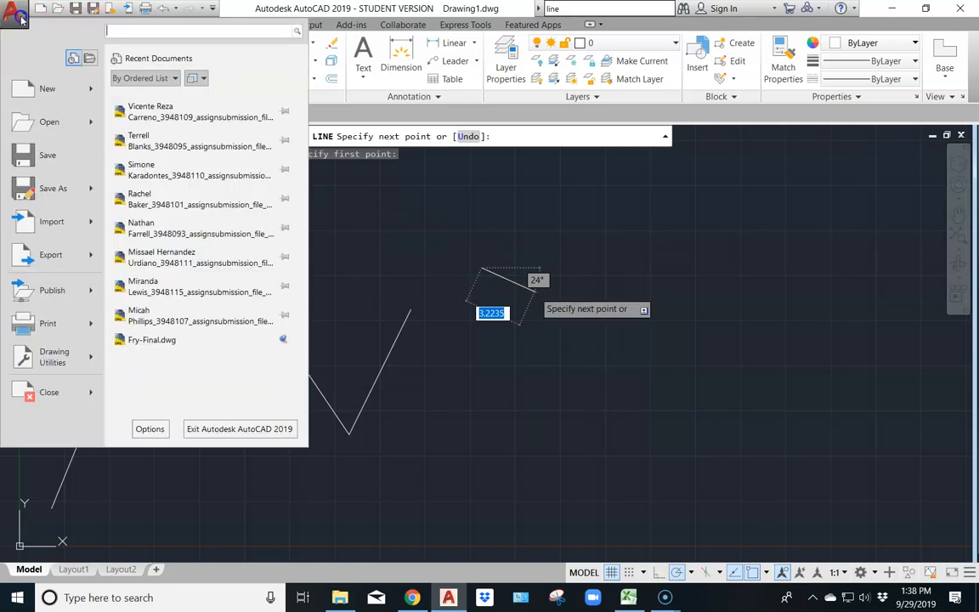
{"action": "left_click", "coordinate": [149, 429]}
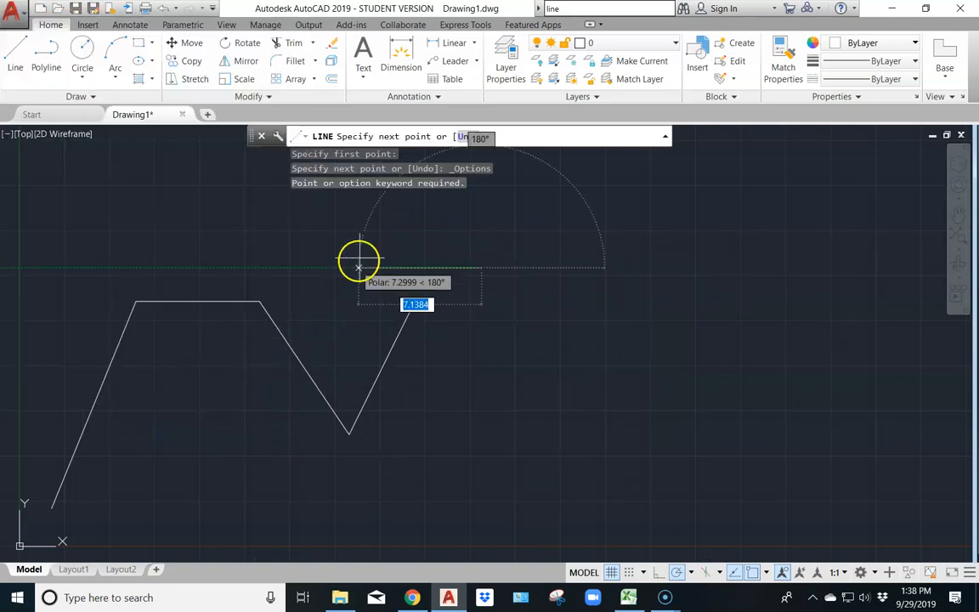
{"action": "key", "text": "Escape"}
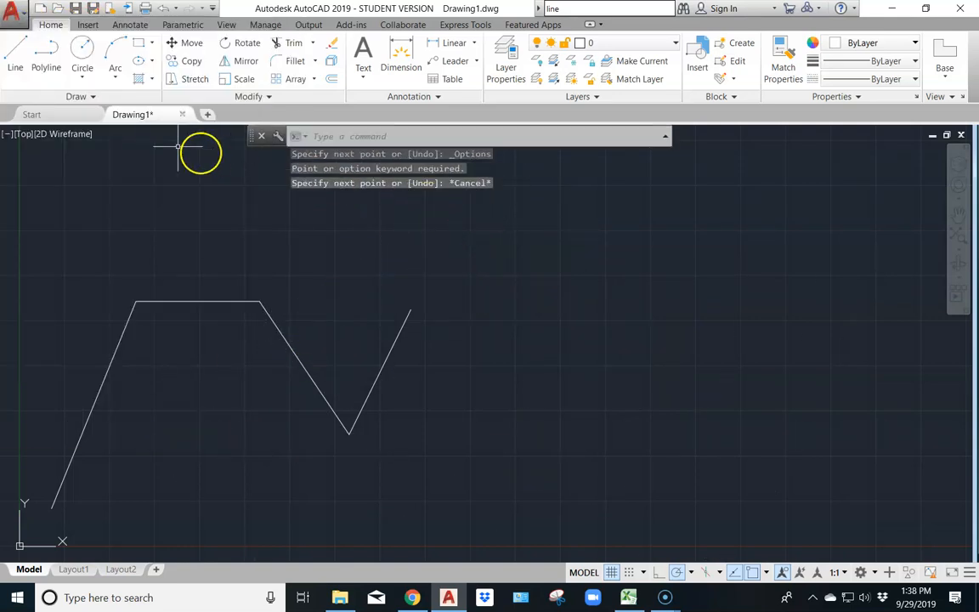
Turn on time-sensitive right-click in the right-click customization of the user preferences
{"action": "left_click", "coordinate": [12, 10]}
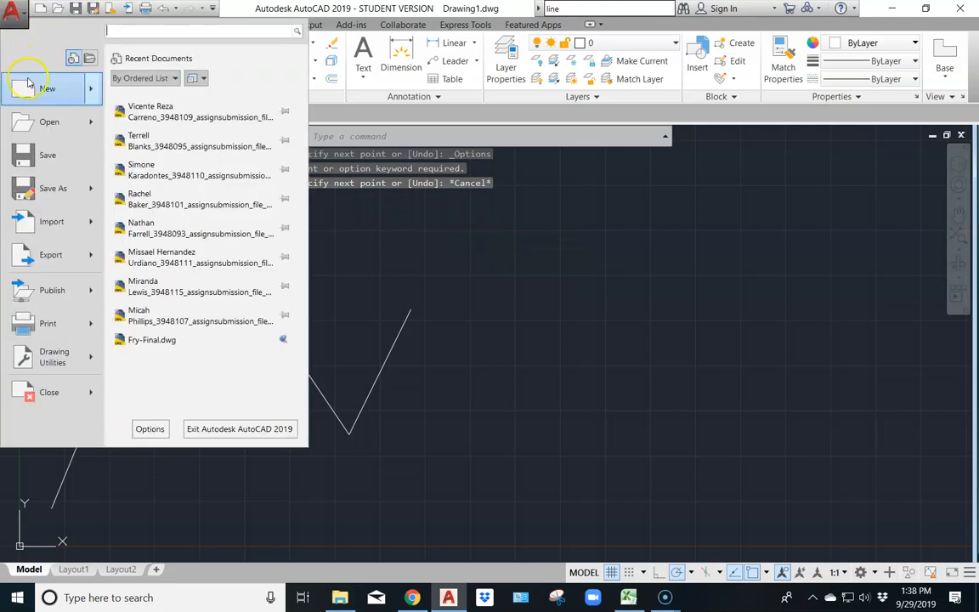
{"action": "left_click", "coordinate": [149, 429]}
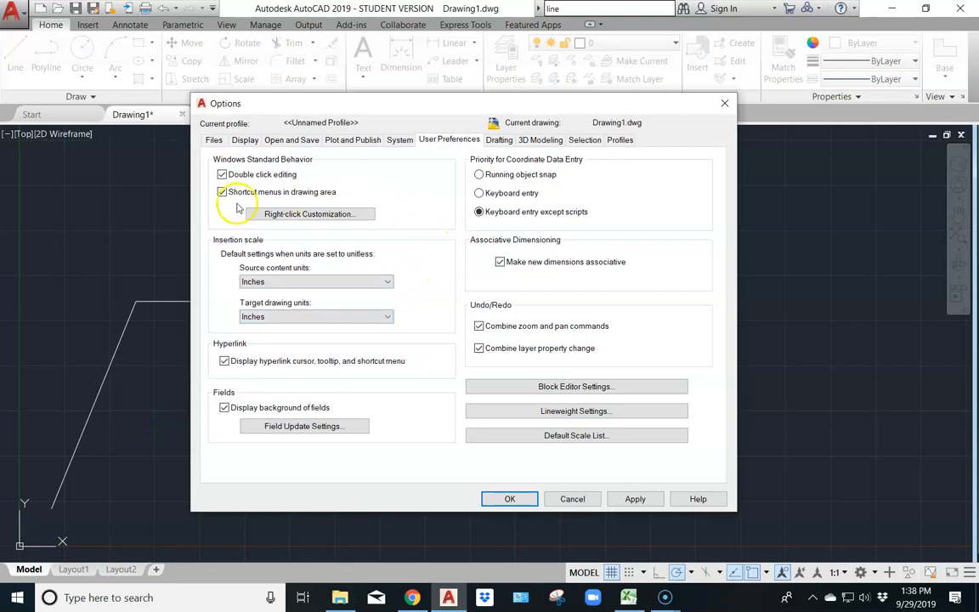
{"action": "left_click", "coordinate": [258, 215]}
{"action": "left_click", "coordinate": [491, 242]}
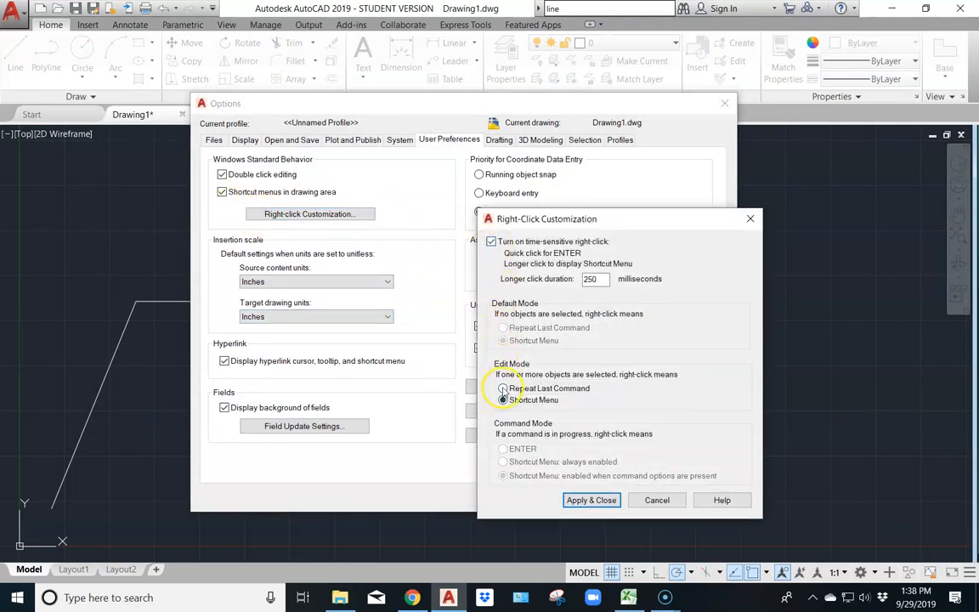
{"action": "left_click", "coordinate": [590, 497]}
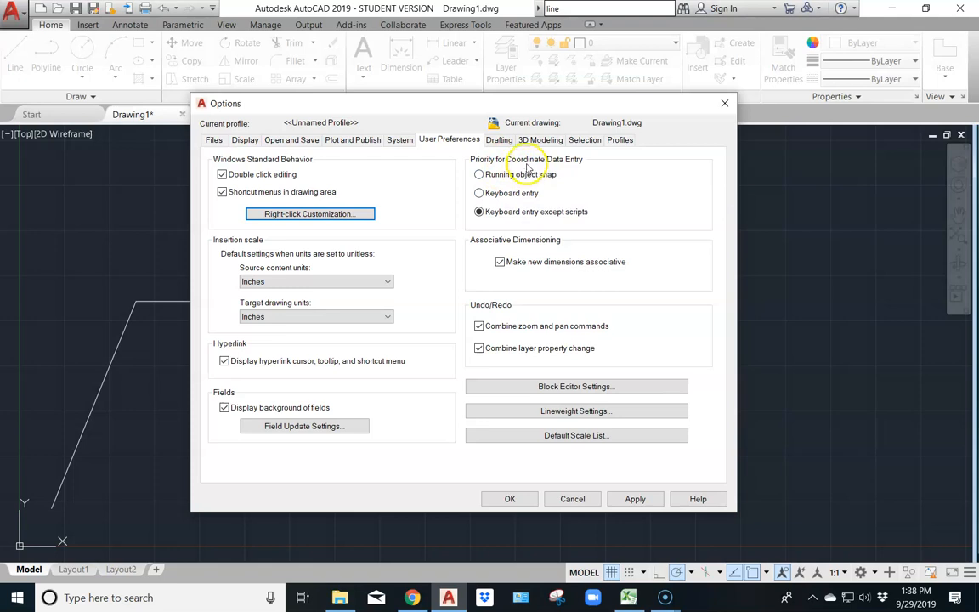
Review the drafting, 3D modeling, selection and profile options, then apply and accept the program options
{"action": "left_click", "coordinate": [500, 140]}
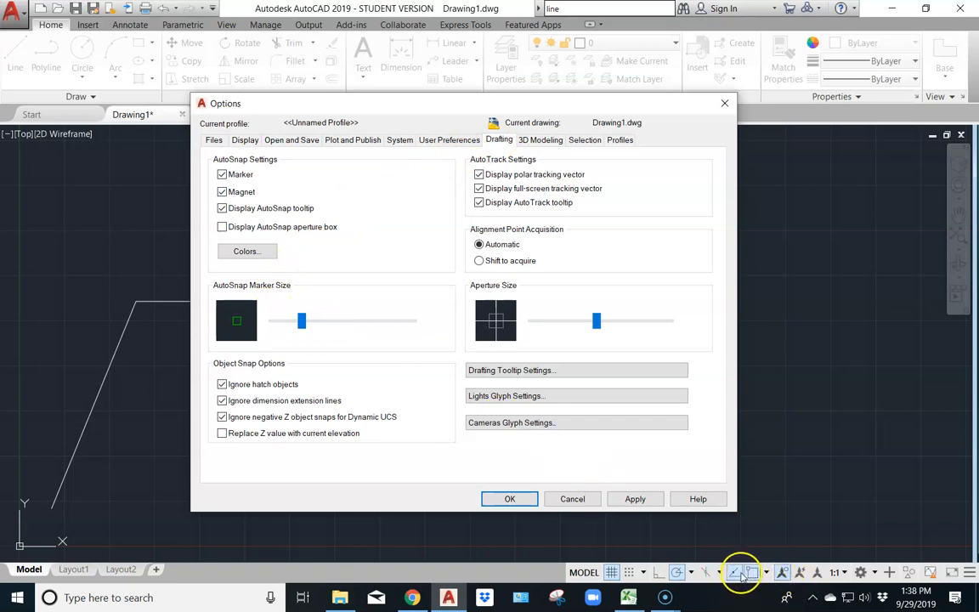
{"action": "left_click", "coordinate": [541, 140]}
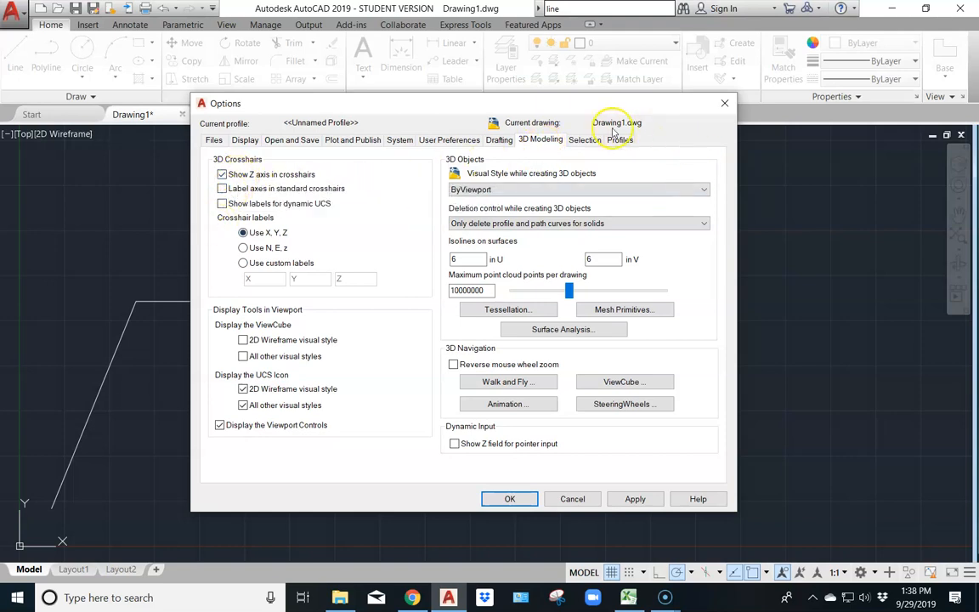
{"action": "left_click", "coordinate": [586, 140]}
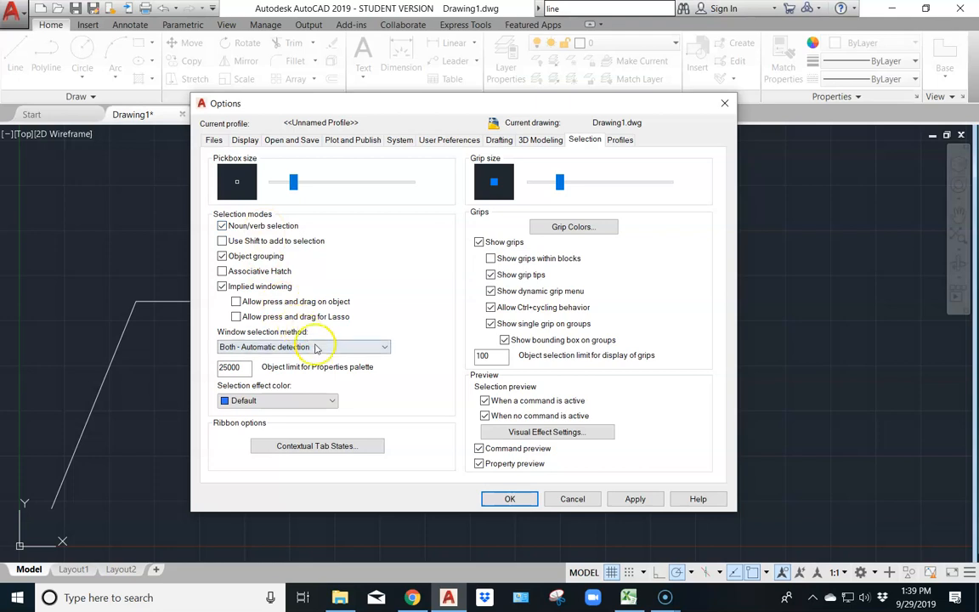
{"action": "left_click", "coordinate": [619, 141]}
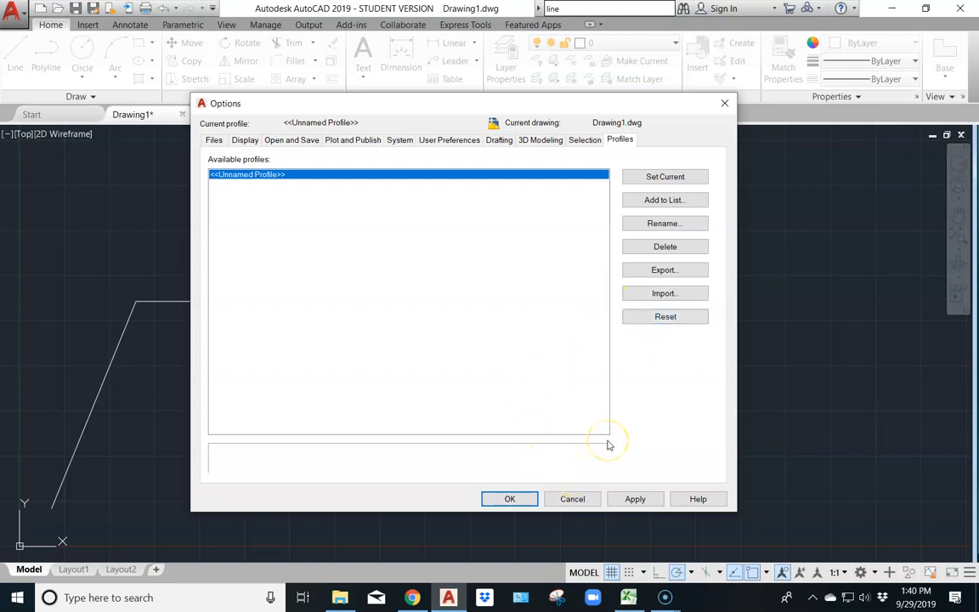
{"action": "left_click", "coordinate": [633, 499]}
{"action": "left_click", "coordinate": [508, 499]}
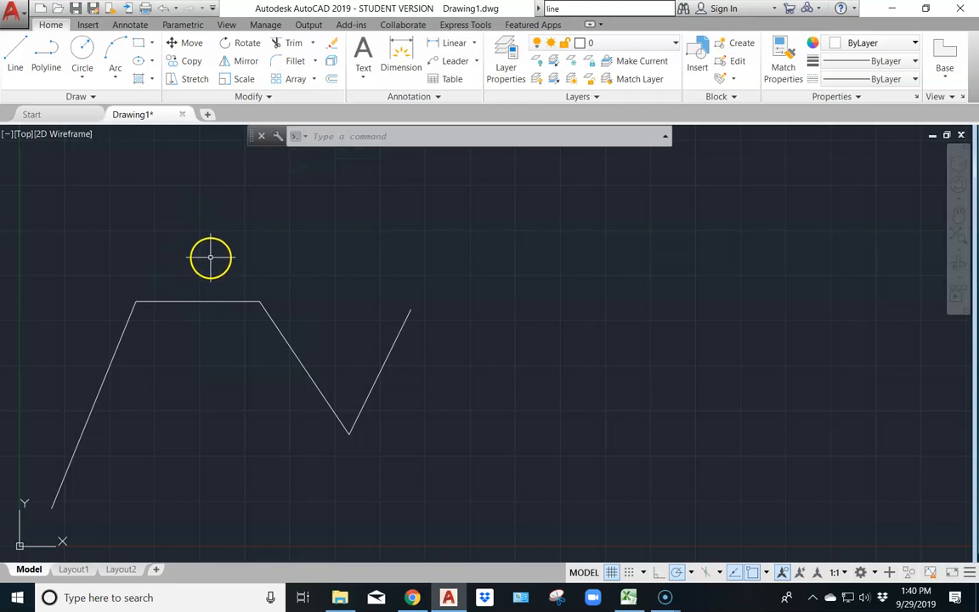
Select the horizontal line at the top of the zigzag and try to stretch the endpoint it shares with the first sloped line
{"action": "mouse_move", "coordinate": [203, 301]}
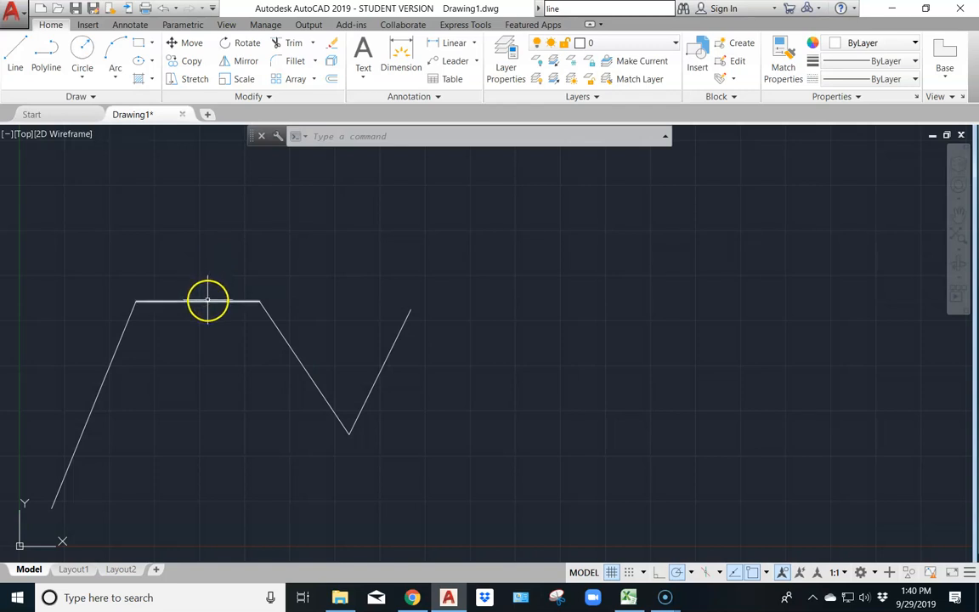
{"action": "left_click", "coordinate": [208, 301]}
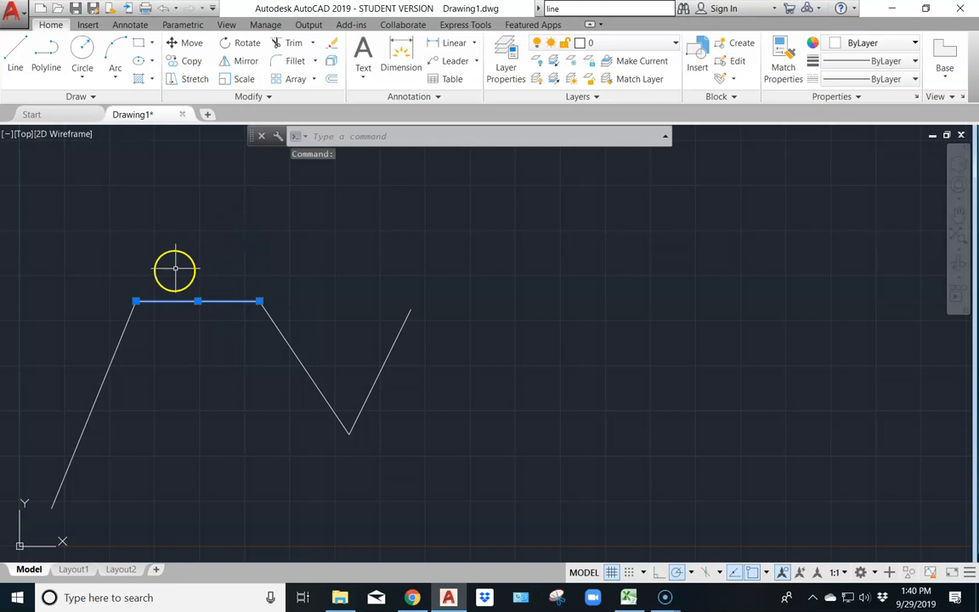
{"action": "left_click", "coordinate": [136, 302]}
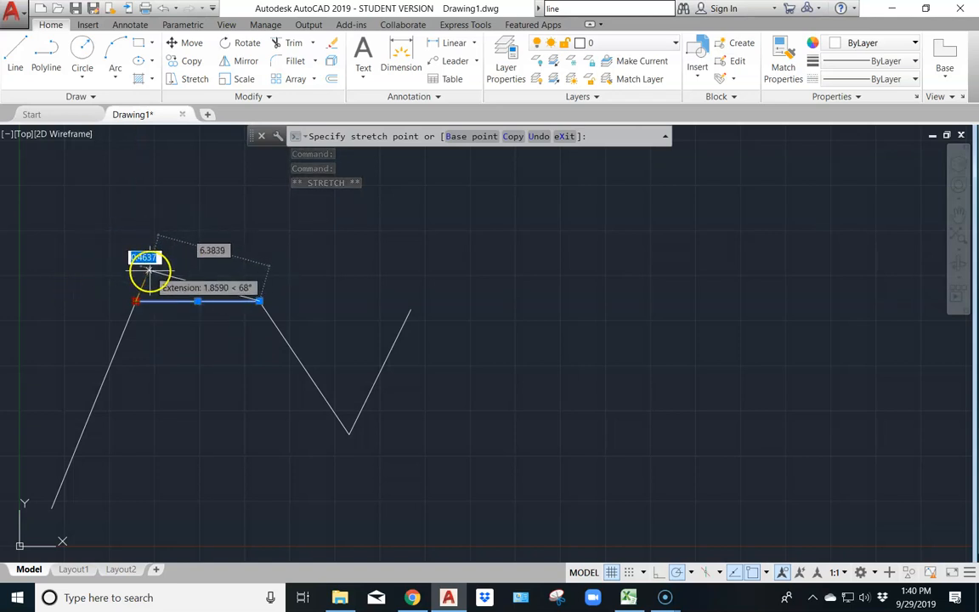
{"action": "right_click", "coordinate": [150, 270]}
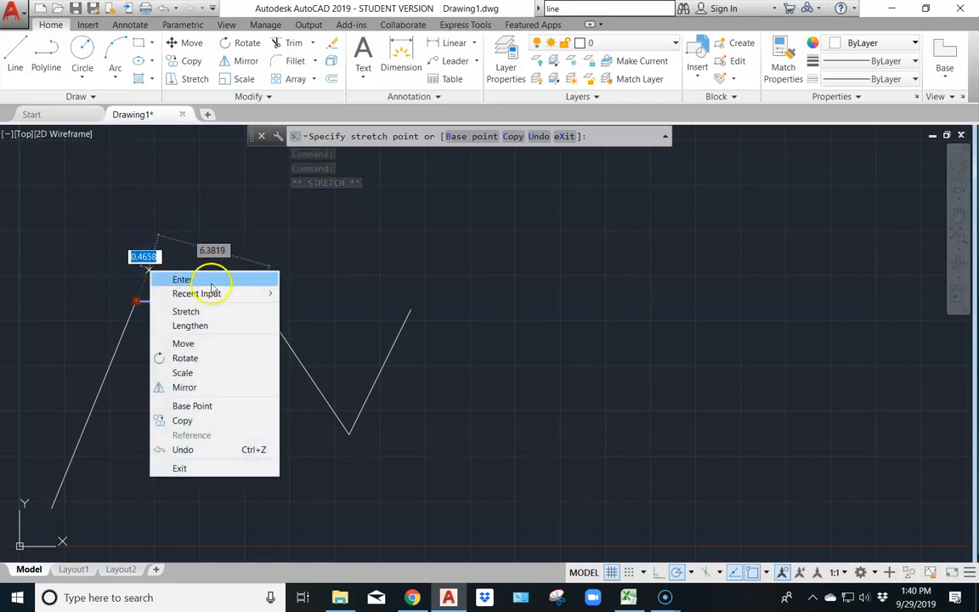
{"action": "left_click", "coordinate": [208, 312]}
{"action": "key", "text": "Escape"}
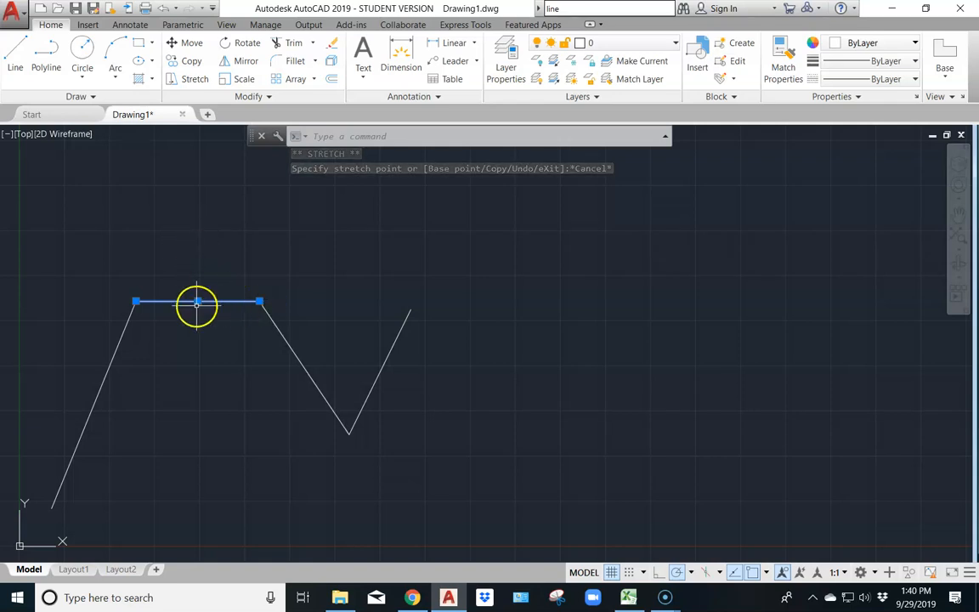
Add the three sloped lines of the zigzag to the selection and zoom the view out and in around them
{"action": "left_click", "coordinate": [296, 350]}
{"action": "left_click", "coordinate": [391, 349]}
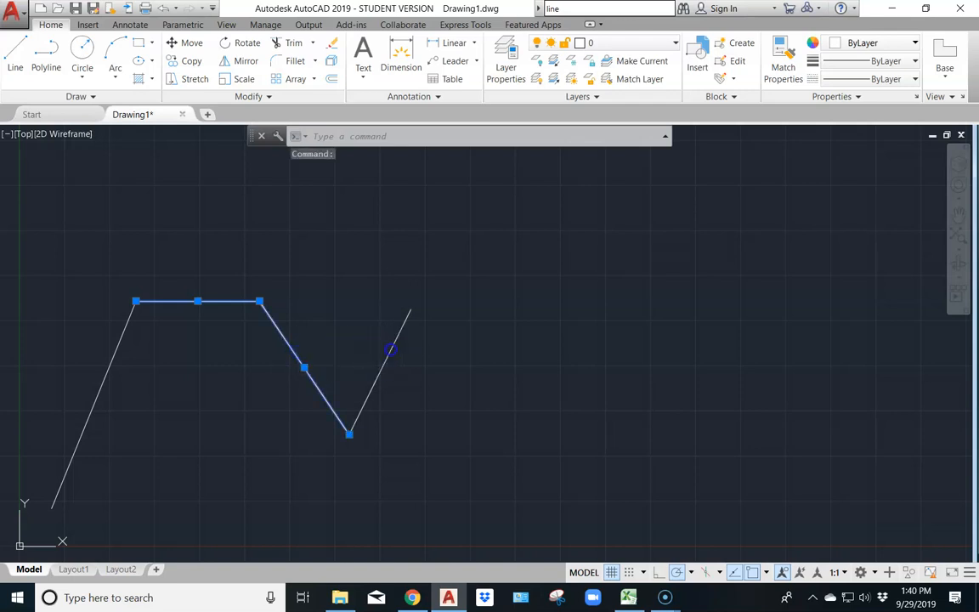
{"action": "left_click", "coordinate": [114, 356]}
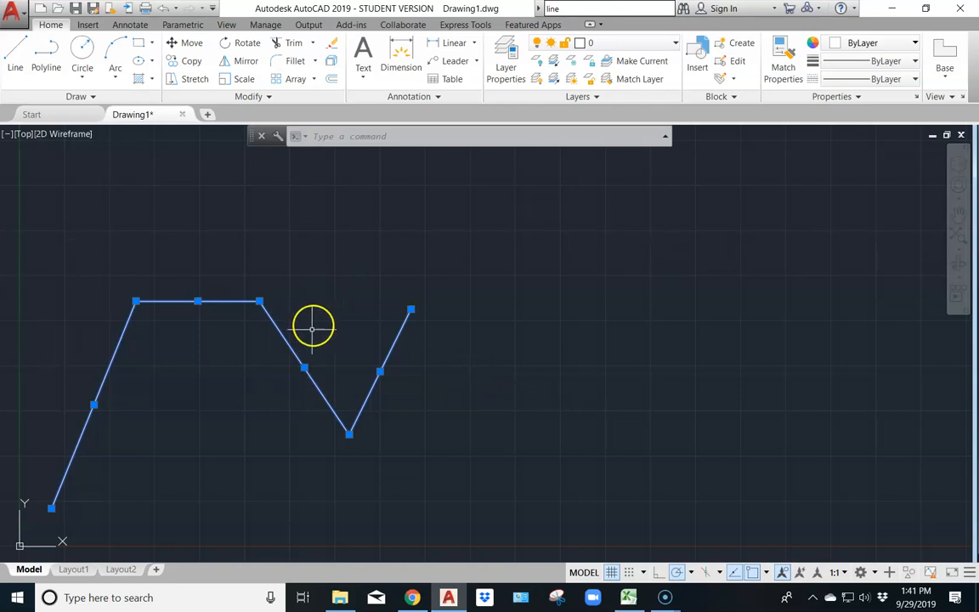
{"action": "scroll", "coordinate": [426, 330], "scroll_direction": "down", "scroll_amount": 2}
{"action": "scroll", "coordinate": [422, 323], "scroll_direction": "up", "scroll_amount": 4}
{"action": "scroll", "coordinate": [422, 324], "scroll_direction": "down", "scroll_amount": 2}
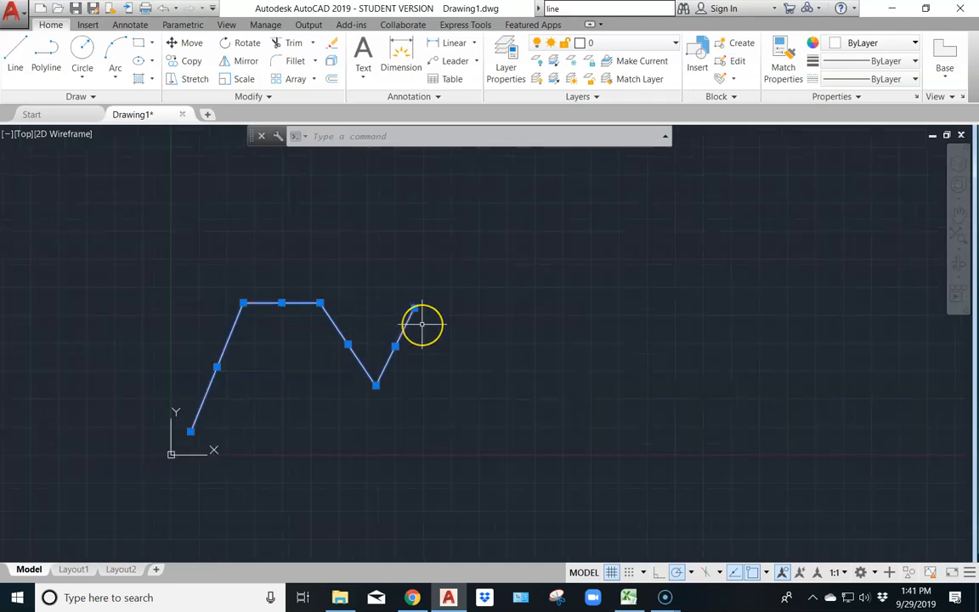
{"action": "scroll", "coordinate": [422, 324], "scroll_direction": "up", "scroll_amount": 3}
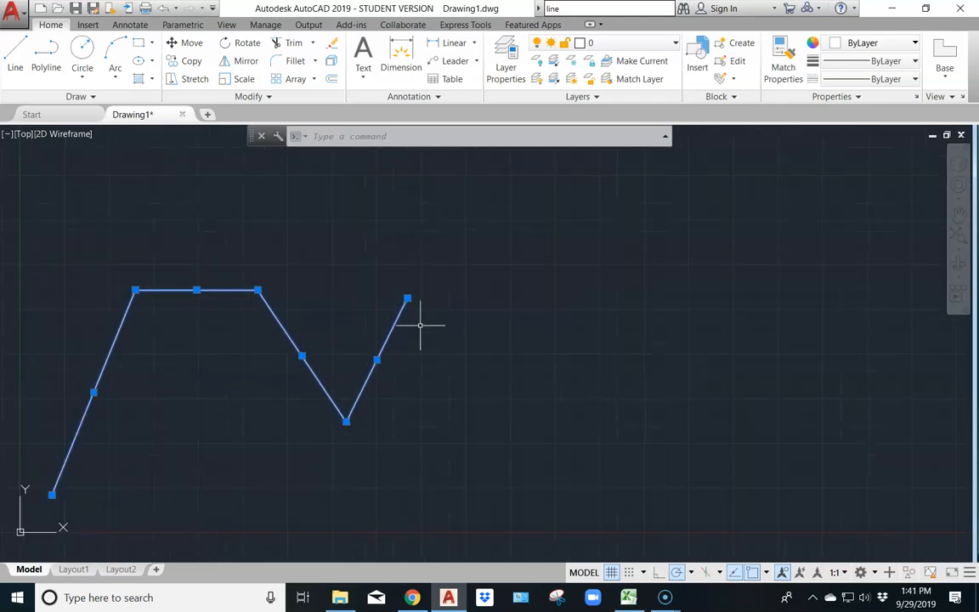
View the drawing in Layout1 and return to model space
{"action": "left_click", "coordinate": [72, 569]}
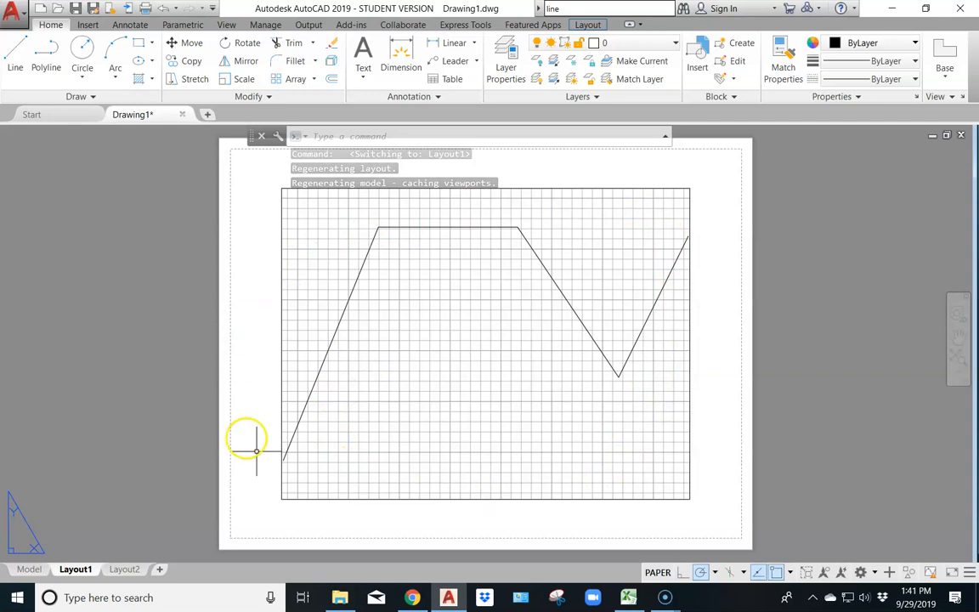
{"action": "left_click", "coordinate": [31, 570]}
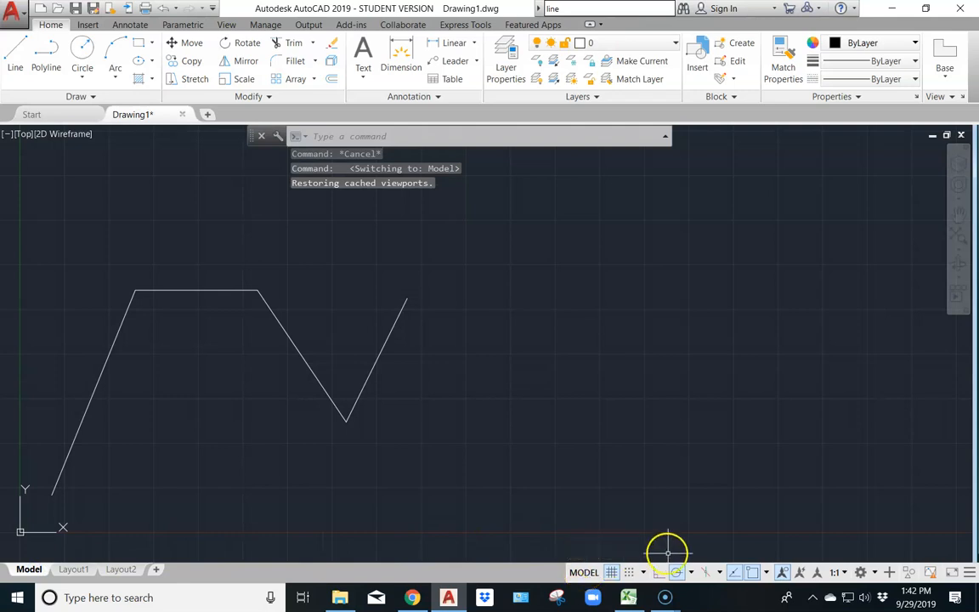
Turn the drawing grid off and back on, and look at the grid up close below the zigzag
{"action": "left_click", "coordinate": [610, 573]}
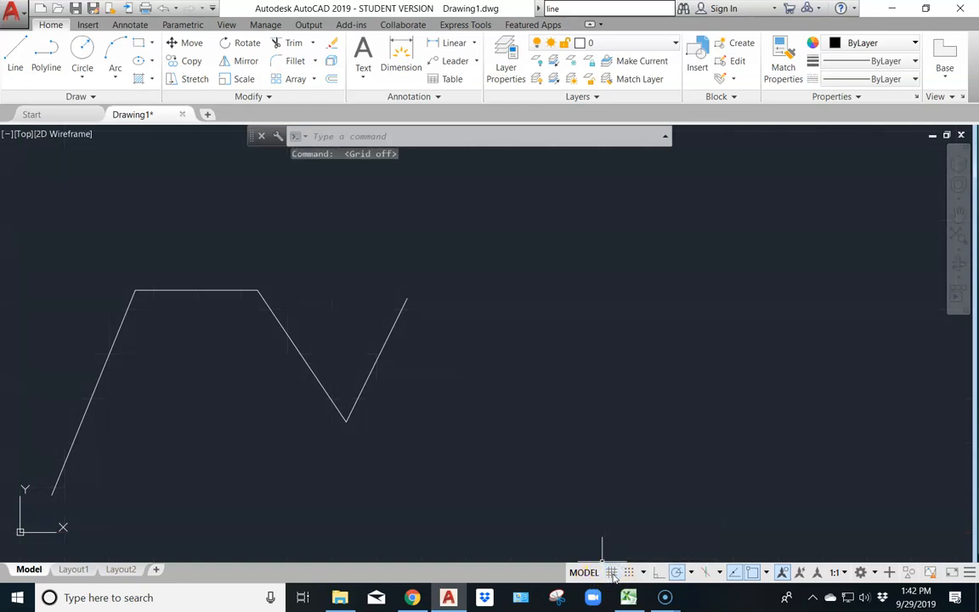
{"action": "left_click", "coordinate": [612, 573]}
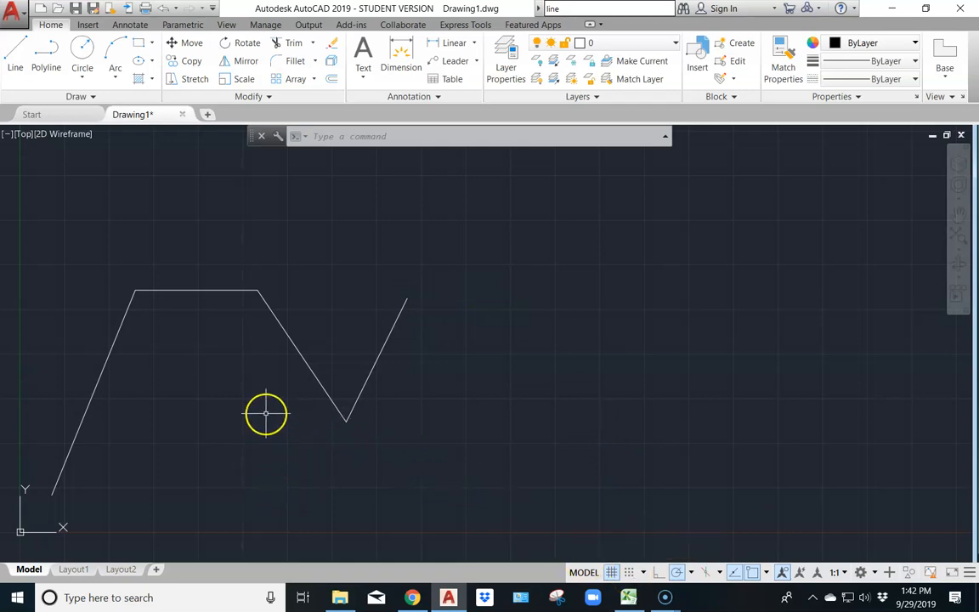
{"action": "scroll", "coordinate": [233, 457], "scroll_direction": "up", "scroll_amount": 5}
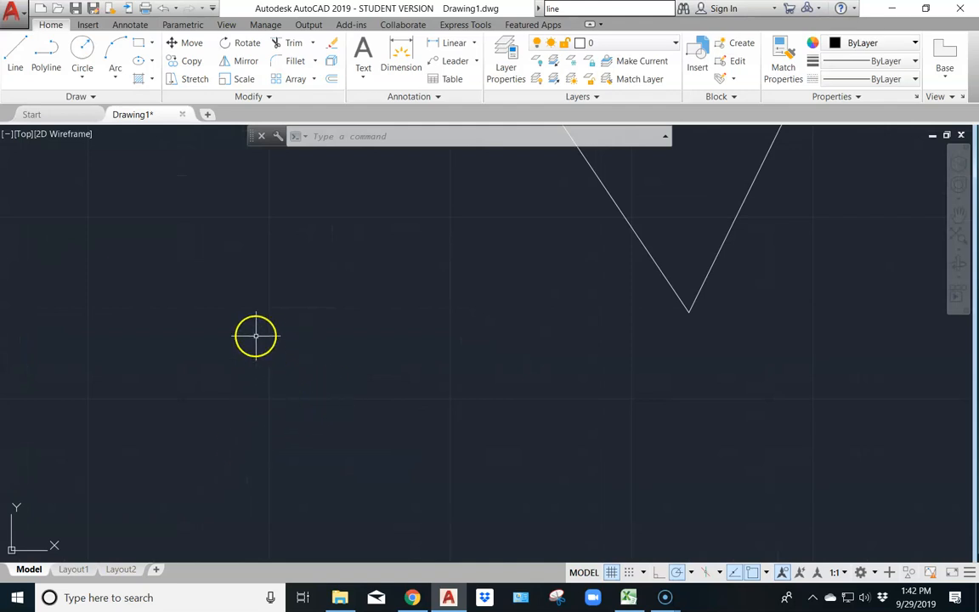
Turn on snap mode, try it on the first point of a new line, and turn snap mode off
{"action": "left_click", "coordinate": [630, 572]}
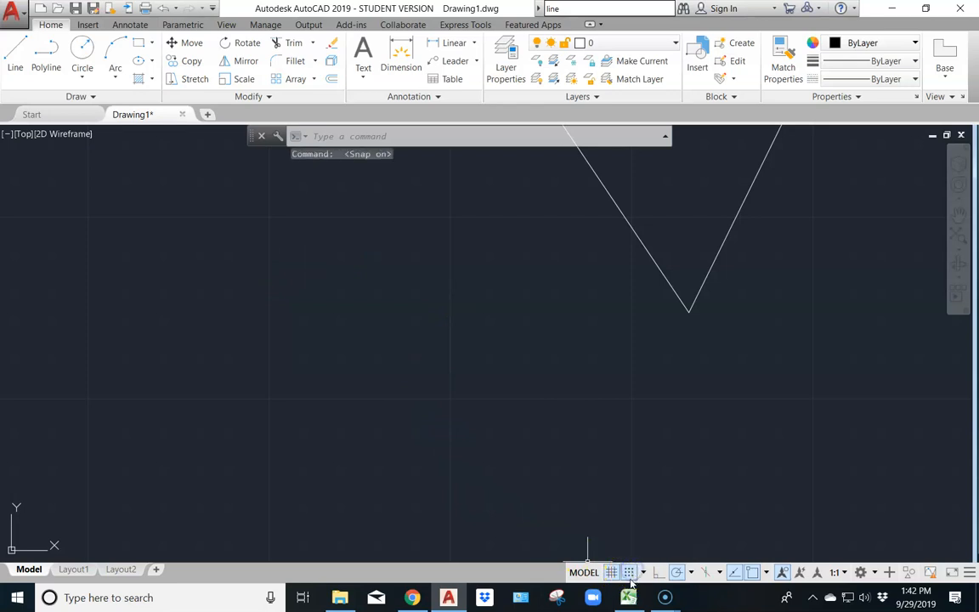
{"action": "left_click", "coordinate": [16, 55]}
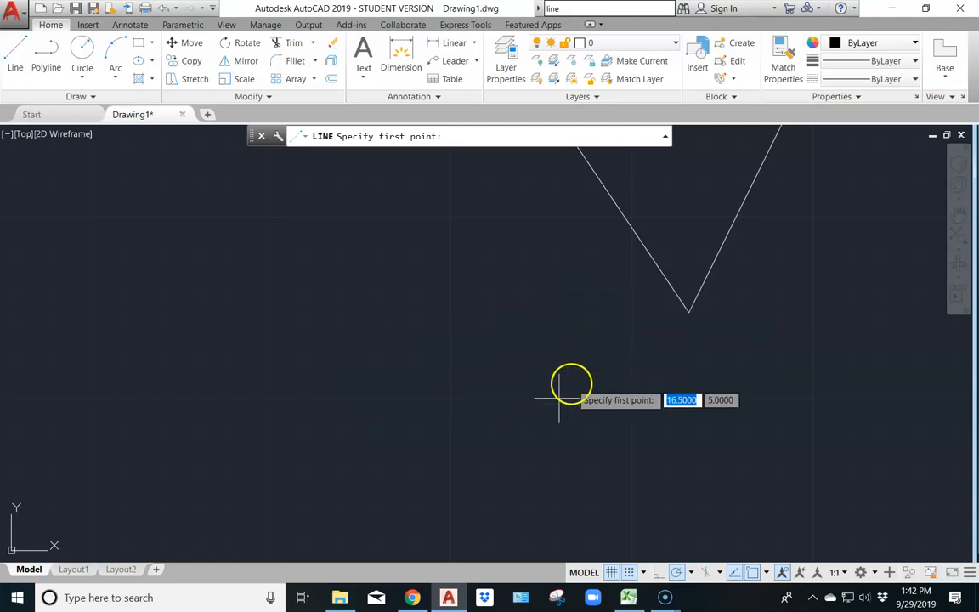
{"action": "left_click", "coordinate": [629, 572]}
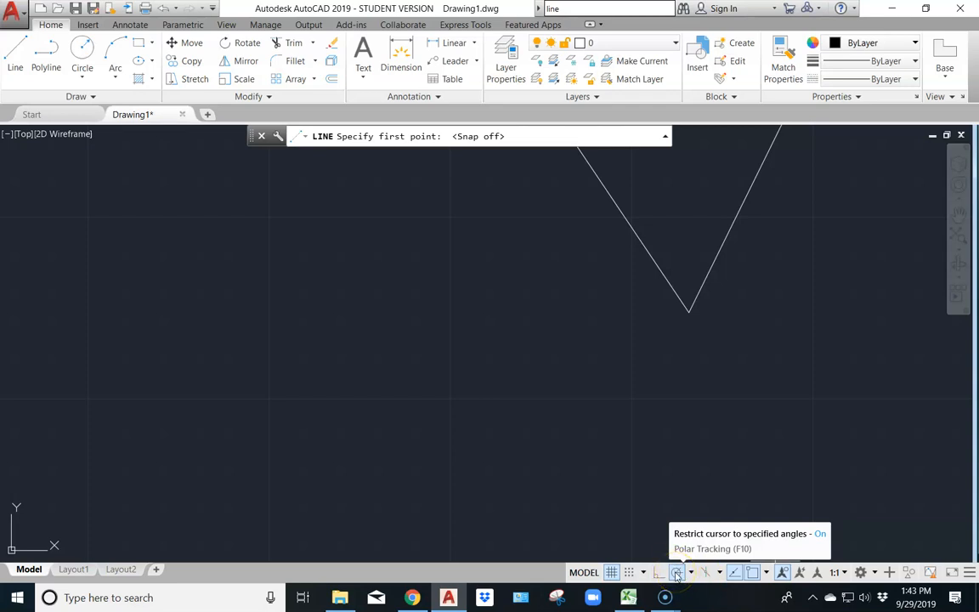
Set the polar tracking increment to 30 degrees and start a line below and left of the zigzag's V
{"action": "right_click", "coordinate": [676, 575]}
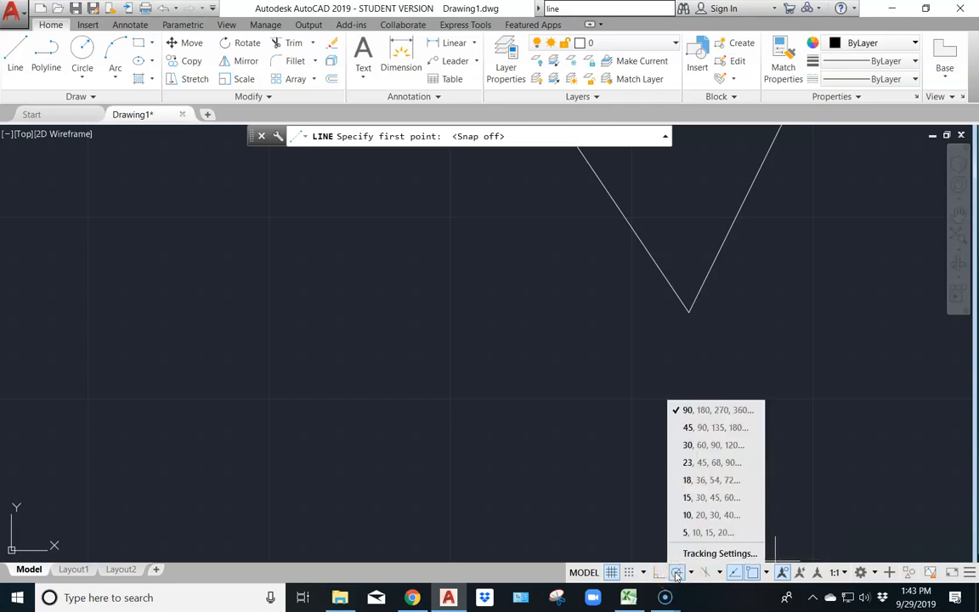
{"action": "left_click", "coordinate": [692, 413]}
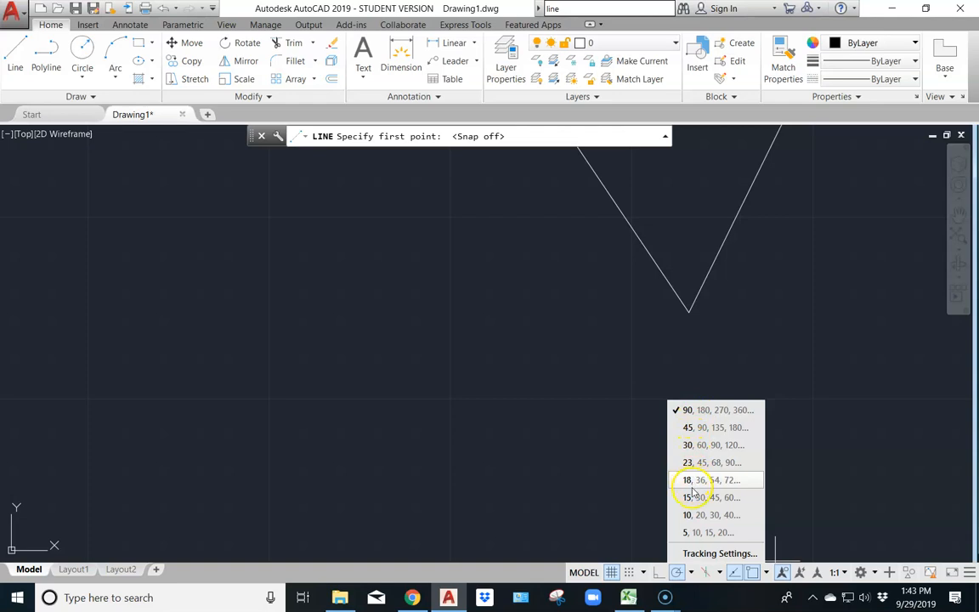
{"action": "left_click", "coordinate": [688, 445]}
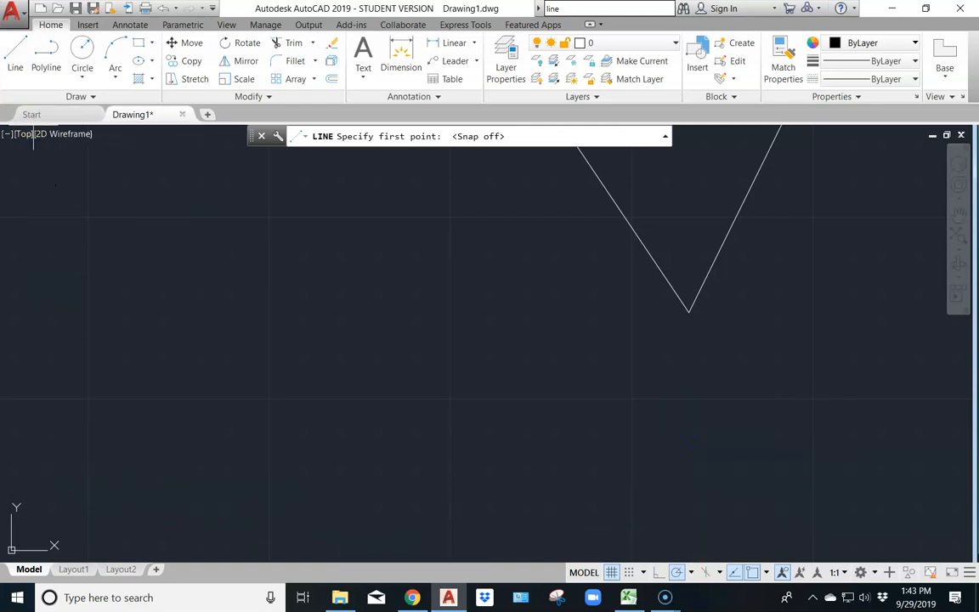
{"action": "left_click", "coordinate": [13, 61]}
{"action": "left_click", "coordinate": [278, 438]}
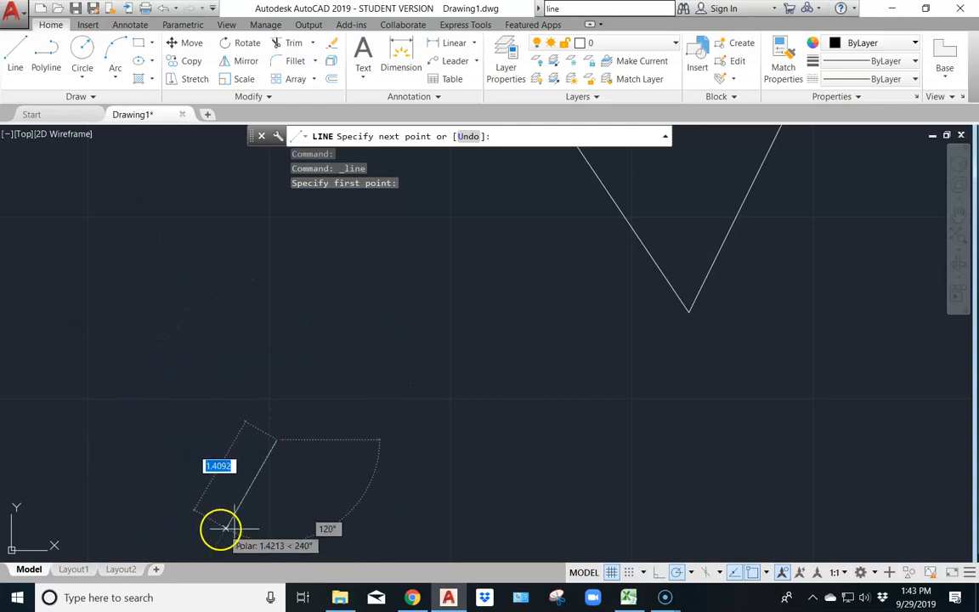
Set the polar tracking increment to 90 degrees while the line is still in progress
{"action": "left_click", "coordinate": [690, 572]}
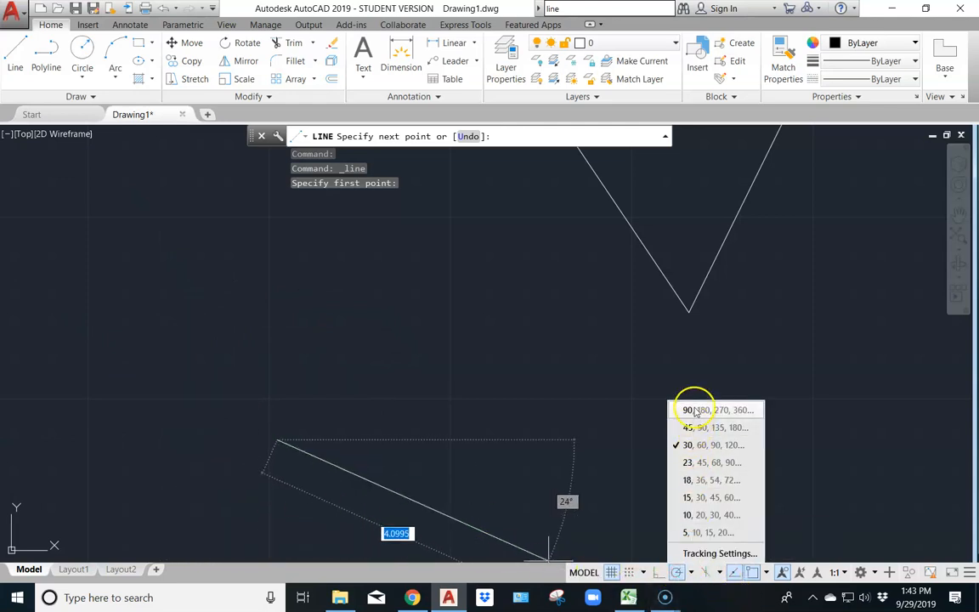
{"action": "left_click", "coordinate": [685, 349]}
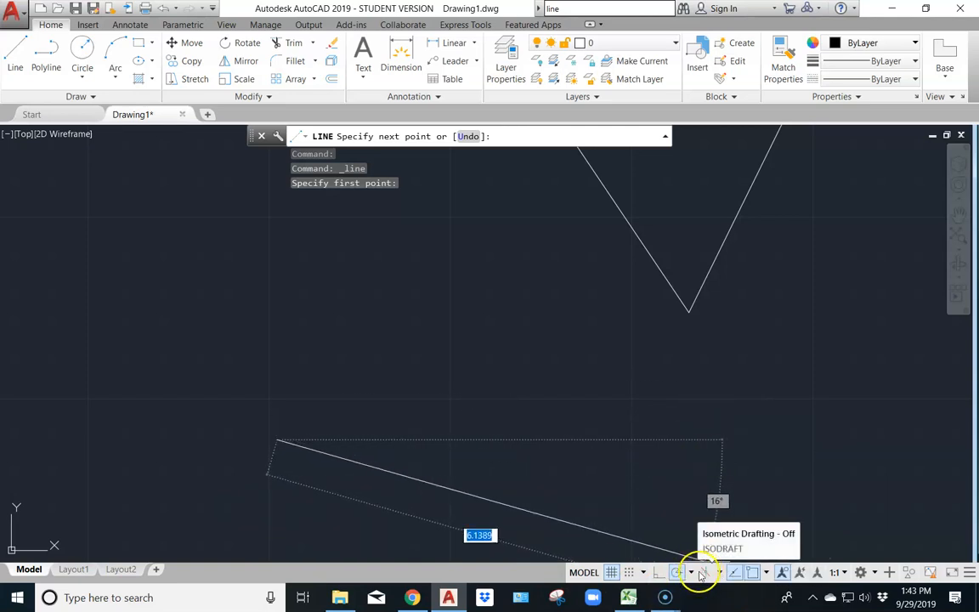
{"action": "left_click", "coordinate": [692, 573]}
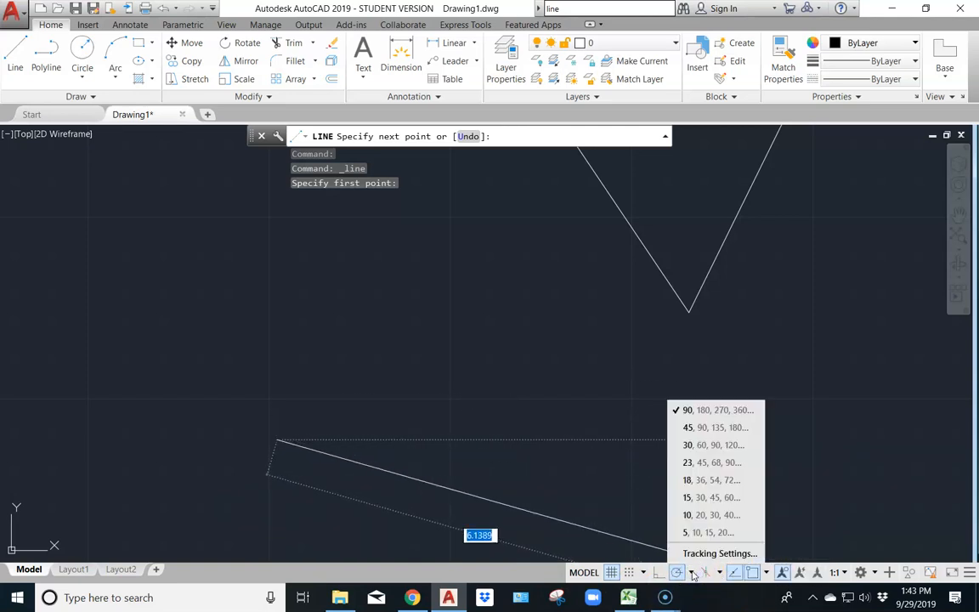
{"action": "left_click", "coordinate": [699, 554]}
{"action": "left_click", "coordinate": [692, 574]}
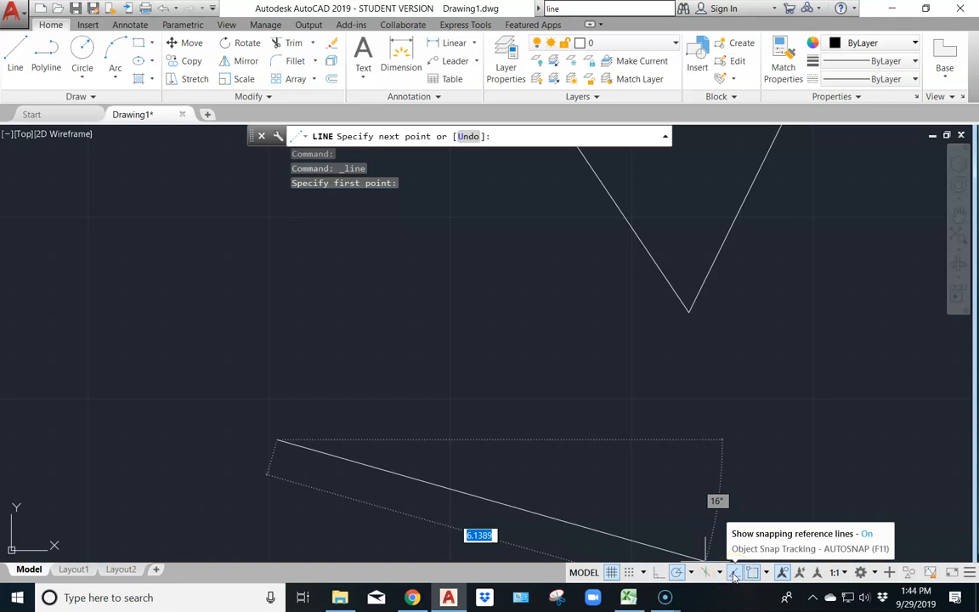
Continue the line through three more corners and back to its start point to draw a closed kite-like quadrilateral
{"action": "left_click", "coordinate": [729, 577]}
{"action": "left_click", "coordinate": [450, 348]}
{"action": "left_click", "coordinate": [595, 418]}
{"action": "left_click", "coordinate": [484, 473]}
{"action": "left_click", "coordinate": [270, 440]}
{"action": "key", "text": "Return"}
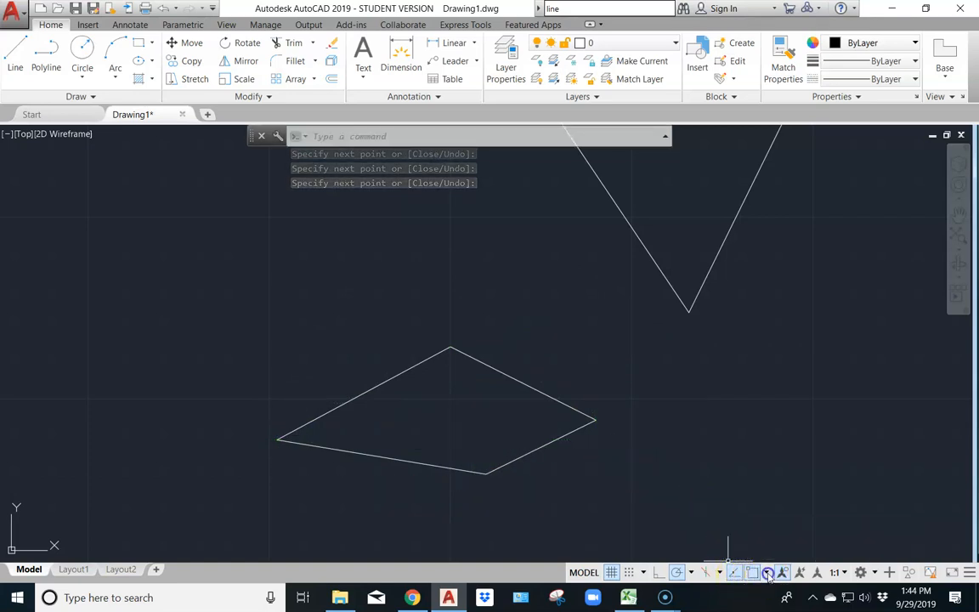
Check the active object snap modes and draw a vertical line upward from the quadrilateral's left corner endpoint
{"action": "left_click", "coordinate": [765, 572]}
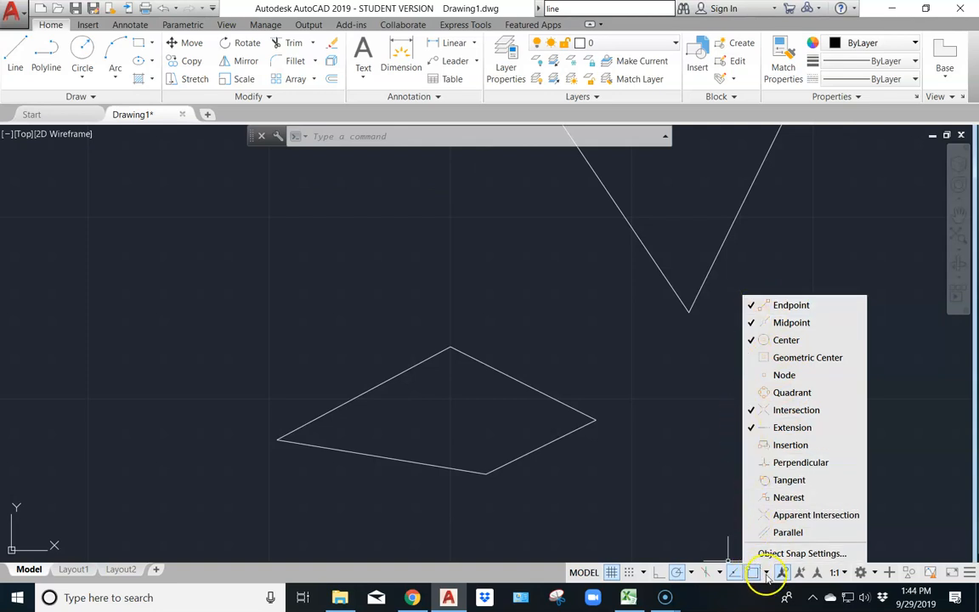
{"action": "left_click", "coordinate": [765, 574]}
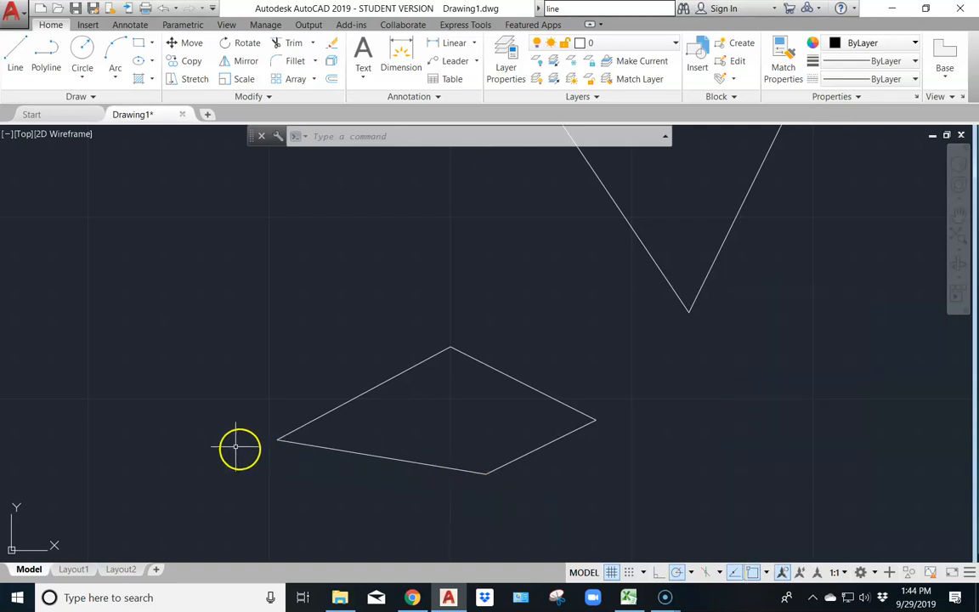
{"action": "left_click", "coordinate": [16, 60]}
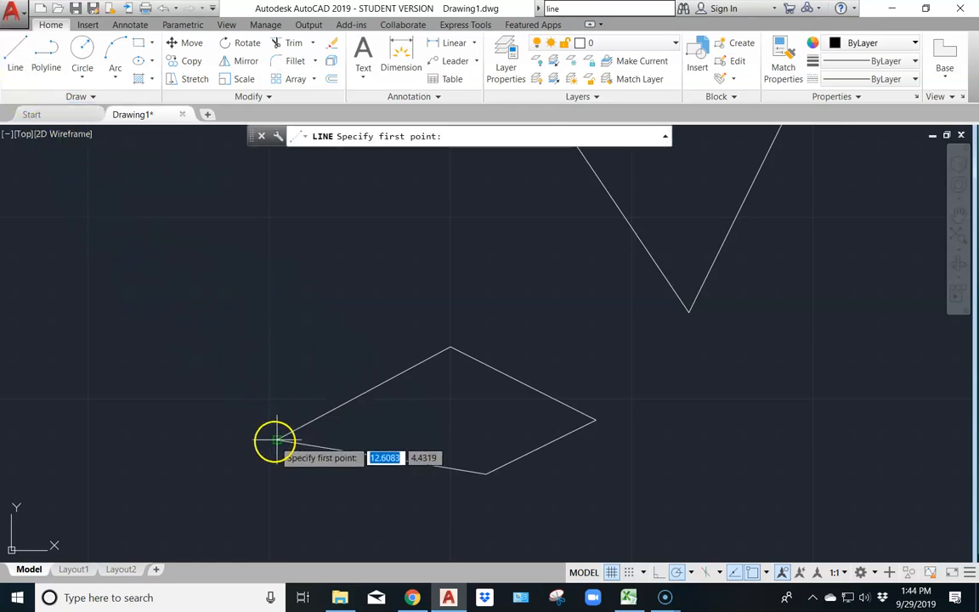
{"action": "left_click", "coordinate": [277, 439]}
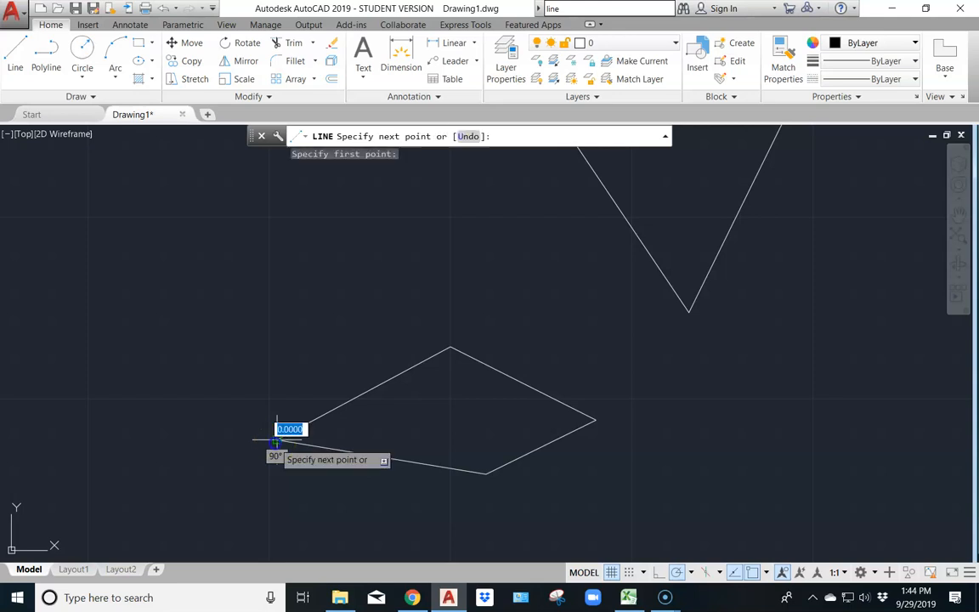
{"action": "left_click", "coordinate": [276, 278]}
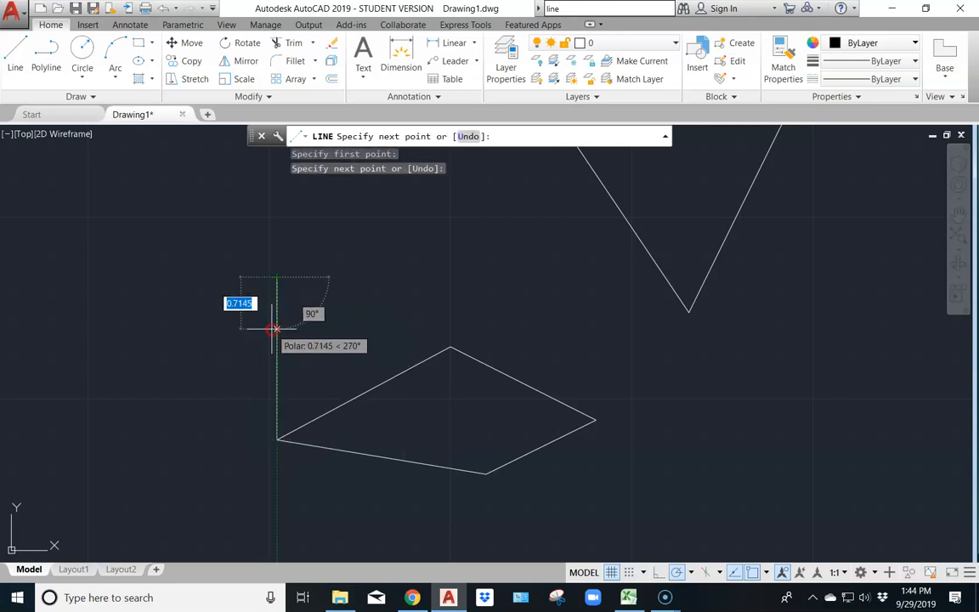
{"action": "key", "text": "Return"}
Draw a short line sloping up-left from just beneath the quadrilateral's left corner, and inspect that corner up close
{"action": "left_click", "coordinate": [15, 57]}
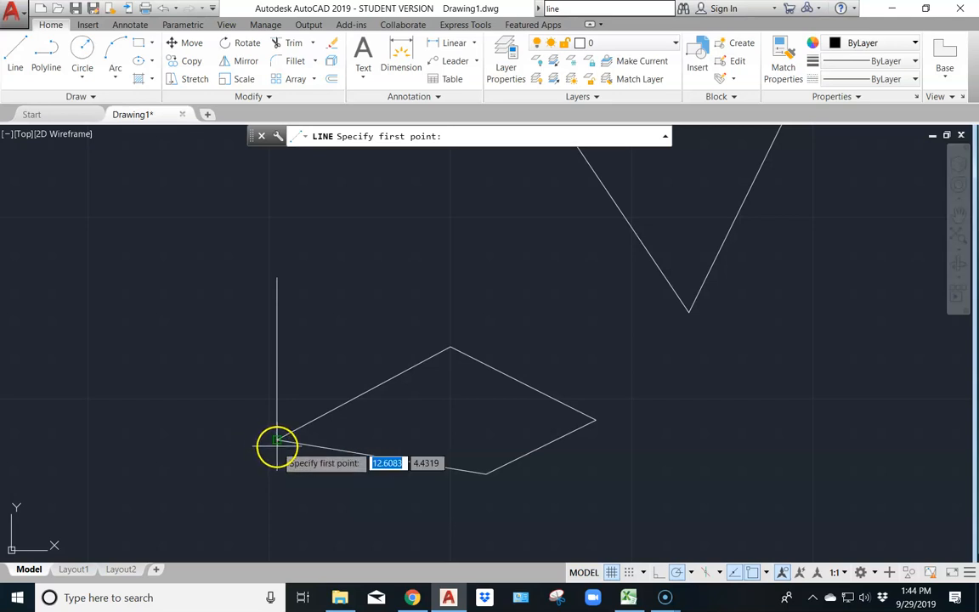
{"action": "scroll", "coordinate": [276, 446], "scroll_direction": "up", "scroll_amount": 5}
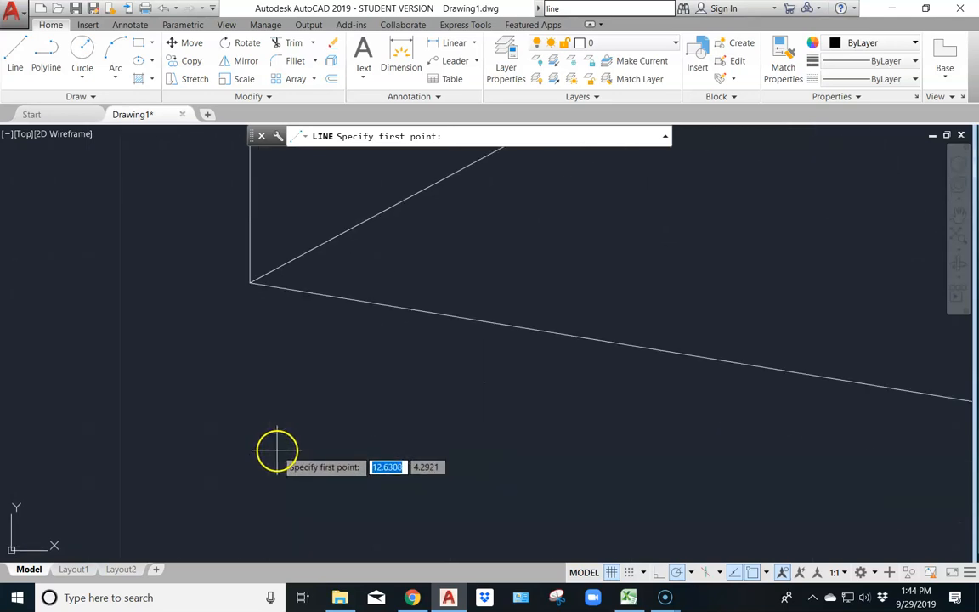
{"action": "left_click", "coordinate": [249, 287]}
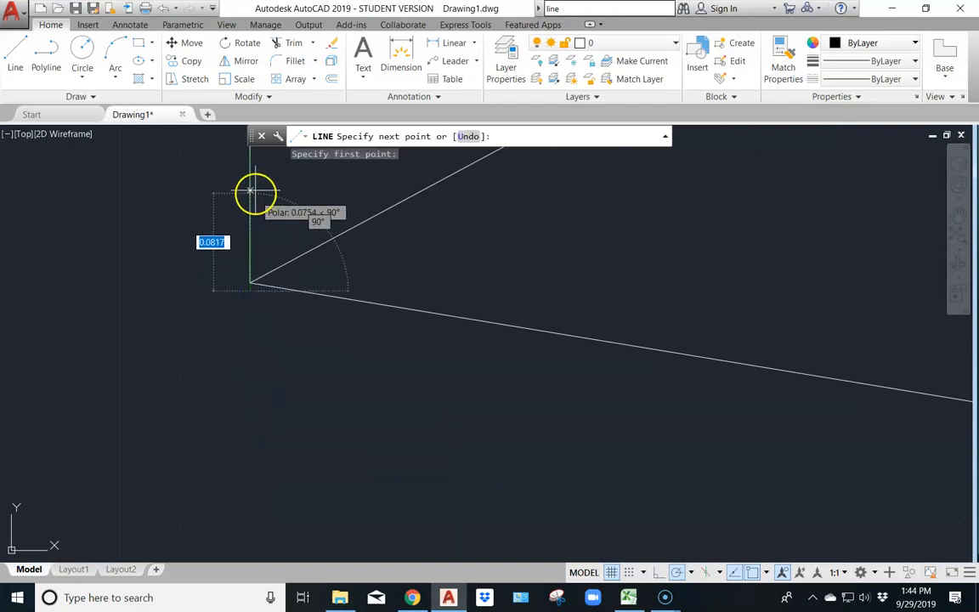
{"action": "left_click", "coordinate": [219, 176]}
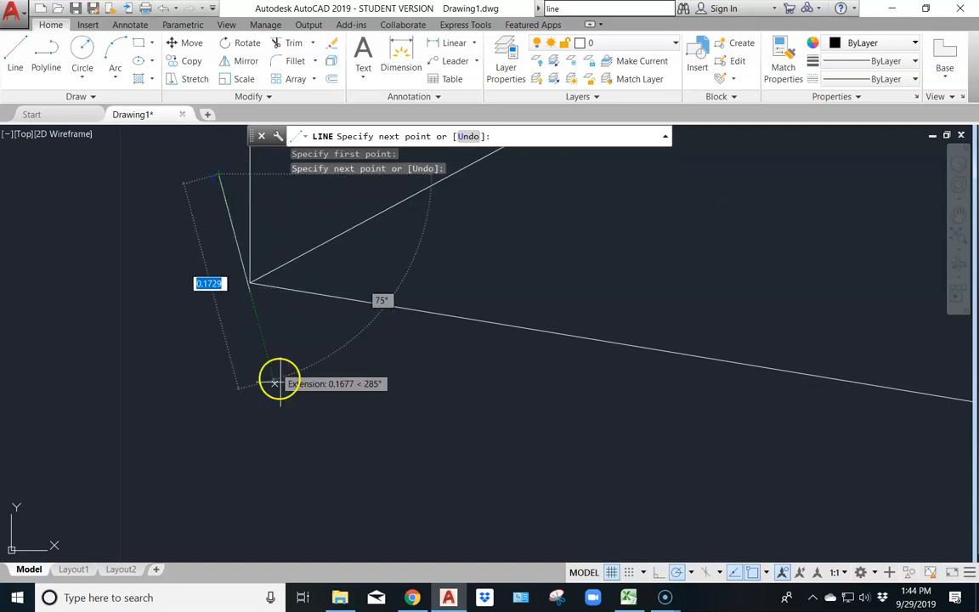
{"action": "right_click", "coordinate": [239, 323]}
{"action": "scroll", "coordinate": [258, 339], "scroll_direction": "up", "scroll_amount": 8}
{"action": "scroll", "coordinate": [241, 389], "scroll_direction": "down", "scroll_amount": 4}
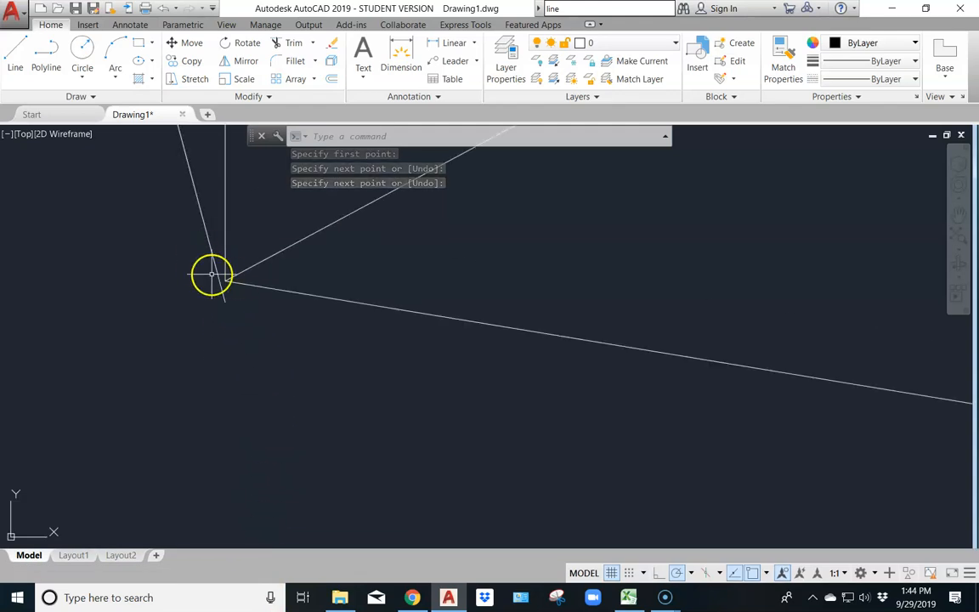
{"action": "scroll", "coordinate": [222, 316], "scroll_direction": "down", "scroll_amount": 2}
{"action": "scroll", "coordinate": [219, 334], "scroll_direction": "down", "scroll_amount": 5}
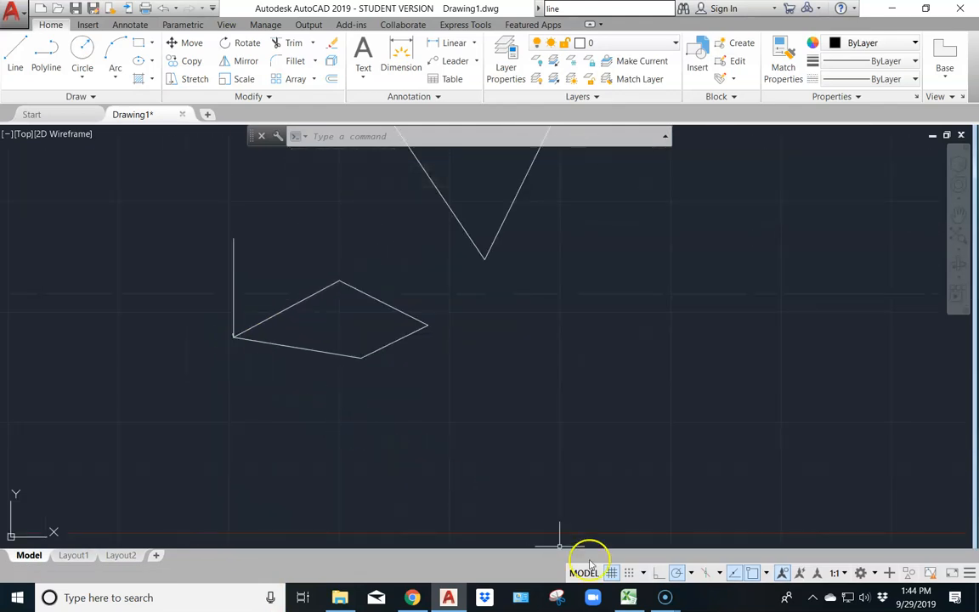
Review the list of object snap modes again
{"action": "left_click", "coordinate": [767, 573]}
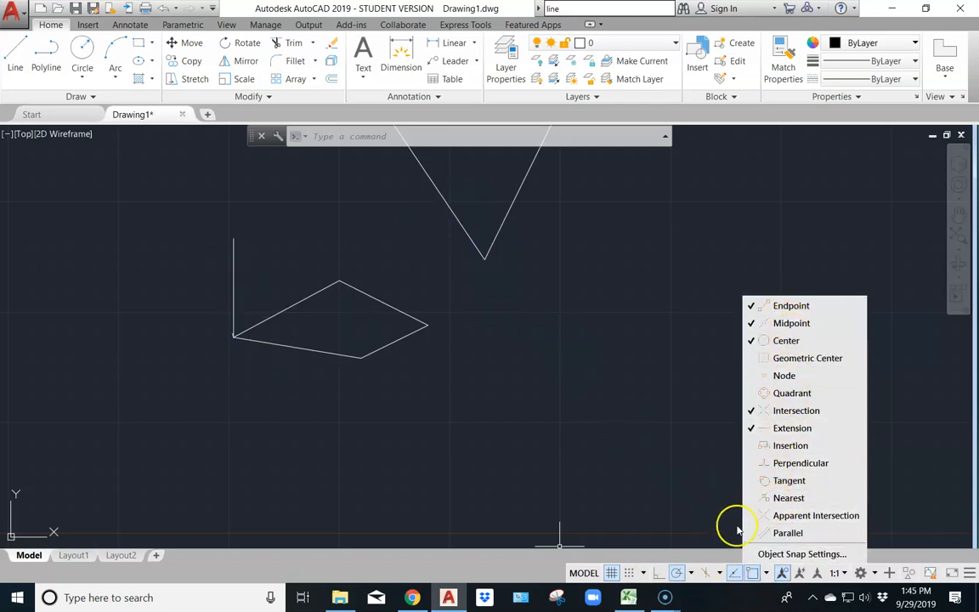
{"action": "left_click", "coordinate": [767, 574]}
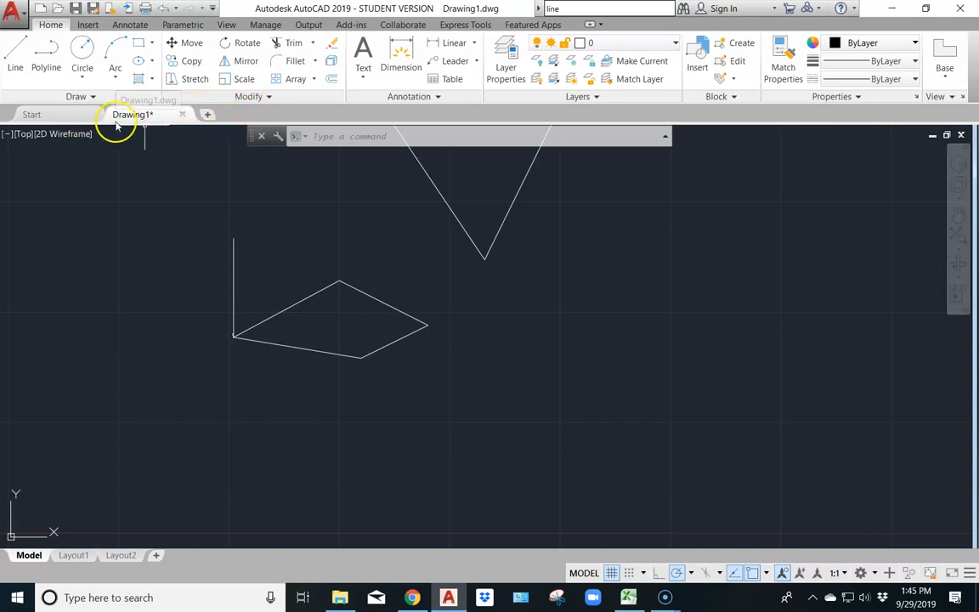
View the Start page, return to Drawing1, and preview the drawing's model and layout thumbnails
{"action": "left_click", "coordinate": [67, 113]}
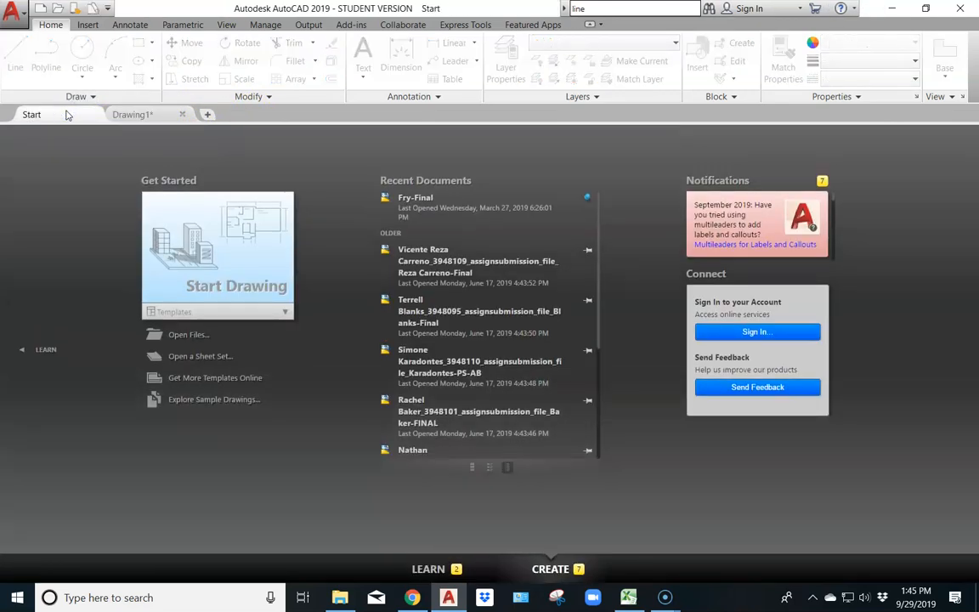
{"action": "left_click", "coordinate": [149, 114]}
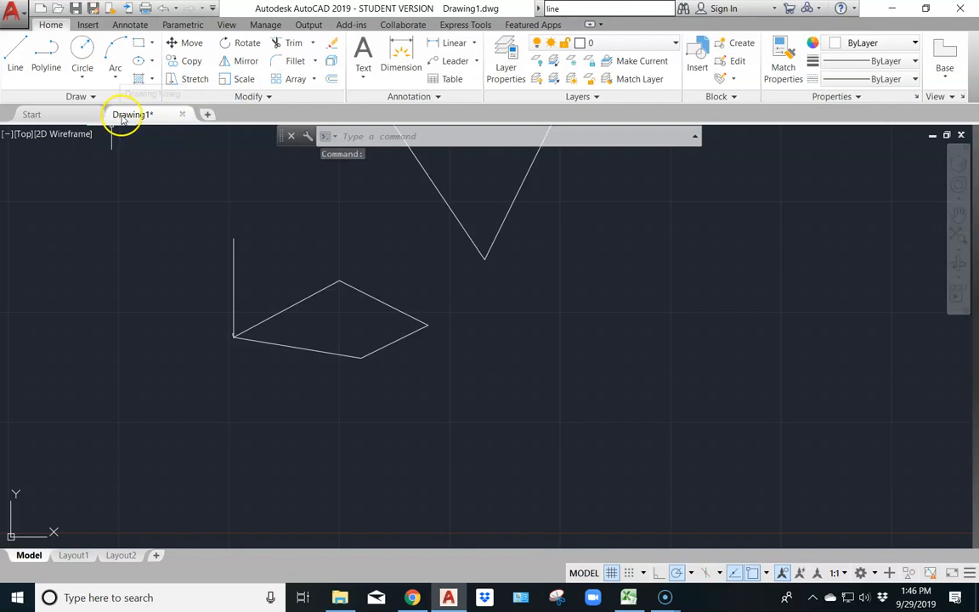
{"action": "mouse_move", "coordinate": [124, 117]}
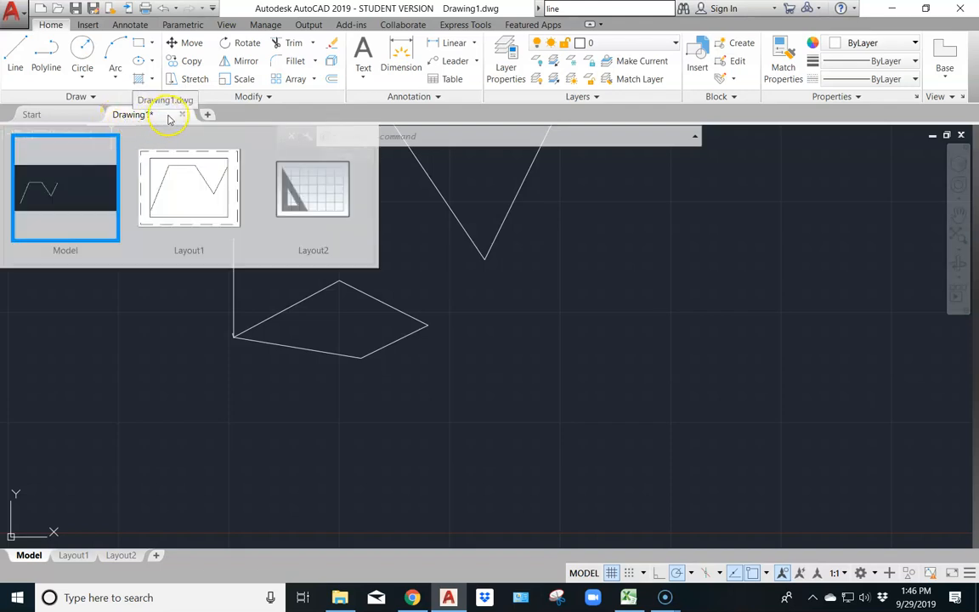